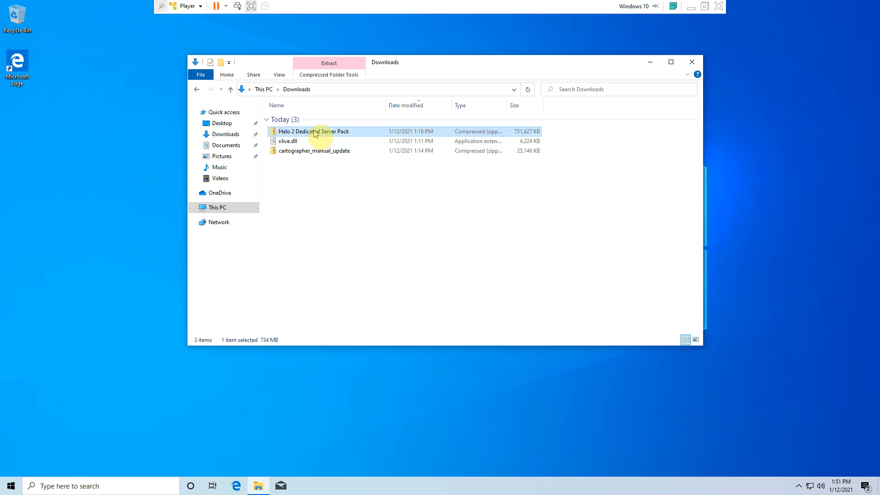
- Extract the Halo 2 Dedicated Server Pack zip into its default folder in Downloads and close the window of extracted files
{"action": "right_click", "coordinate": [315, 133]}
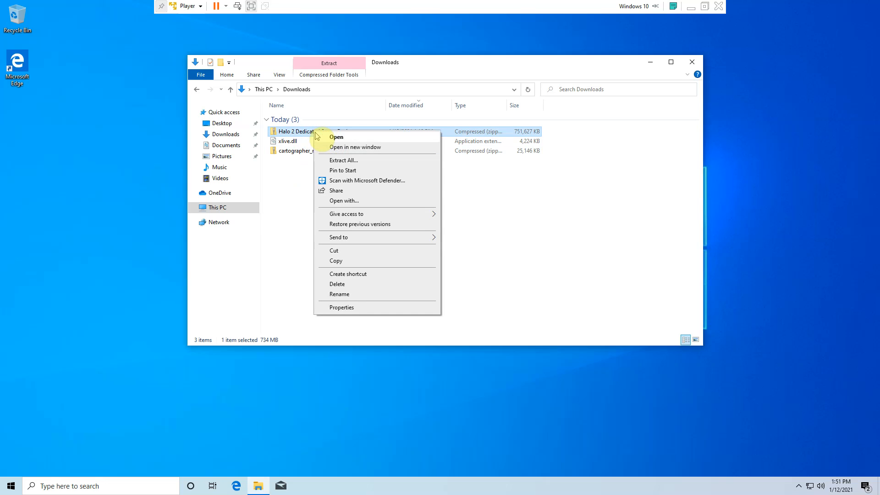
{"action": "left_click", "coordinate": [351, 161]}
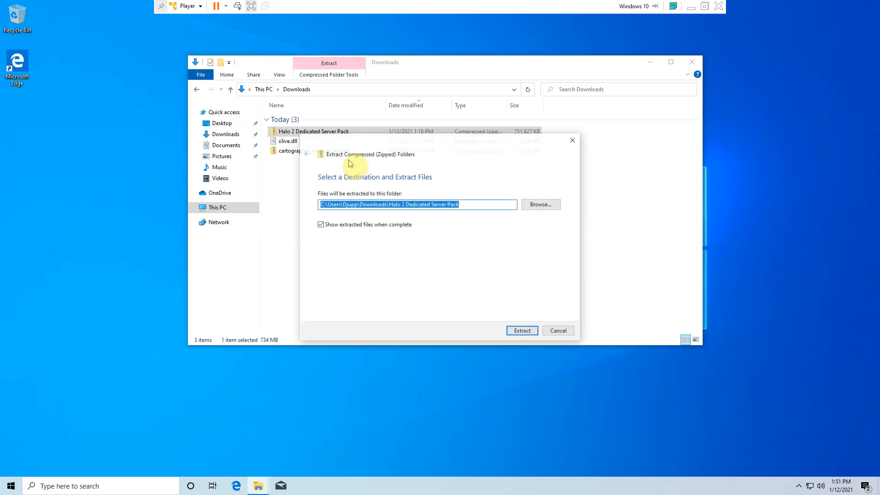
{"action": "left_click", "coordinate": [523, 332]}
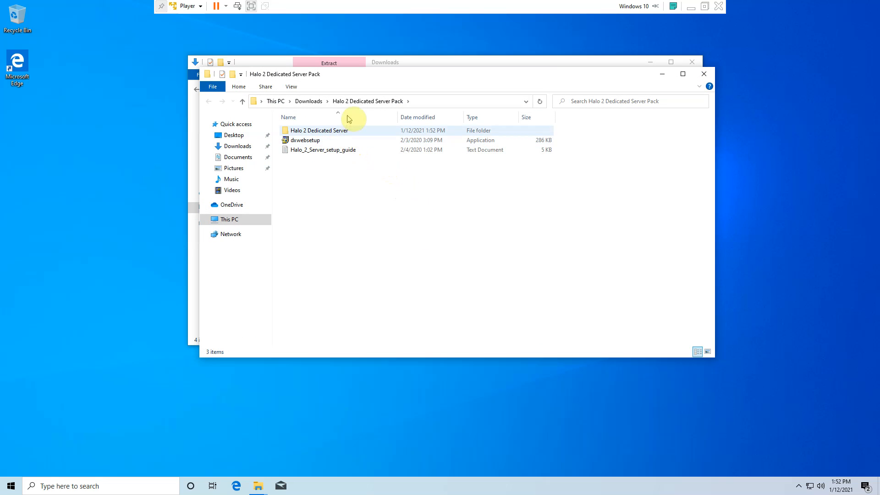
{"action": "left_click", "coordinate": [308, 101]}
{"action": "left_click", "coordinate": [704, 74]}
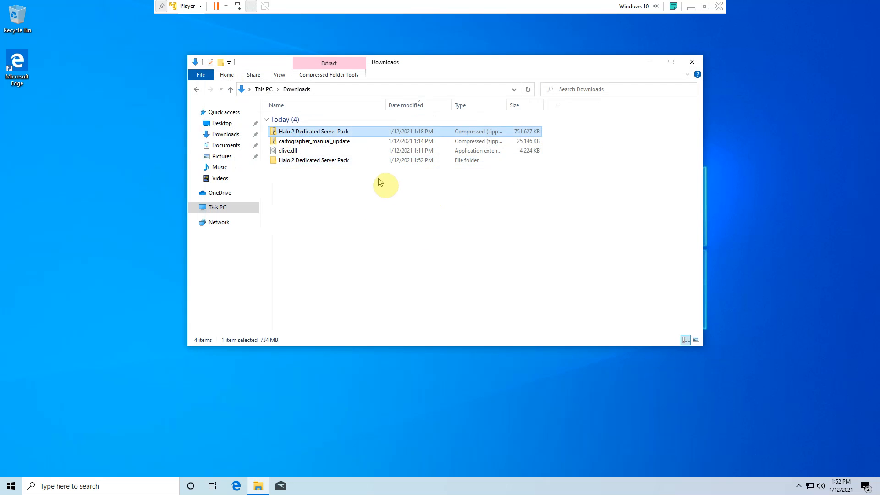
- Copy the extracted Halo 2 Dedicated Server Pack folder from Downloads to the root of Local Disk (C:)
{"action": "right_click", "coordinate": [369, 160]}
{"action": "left_click", "coordinate": [422, 278]}
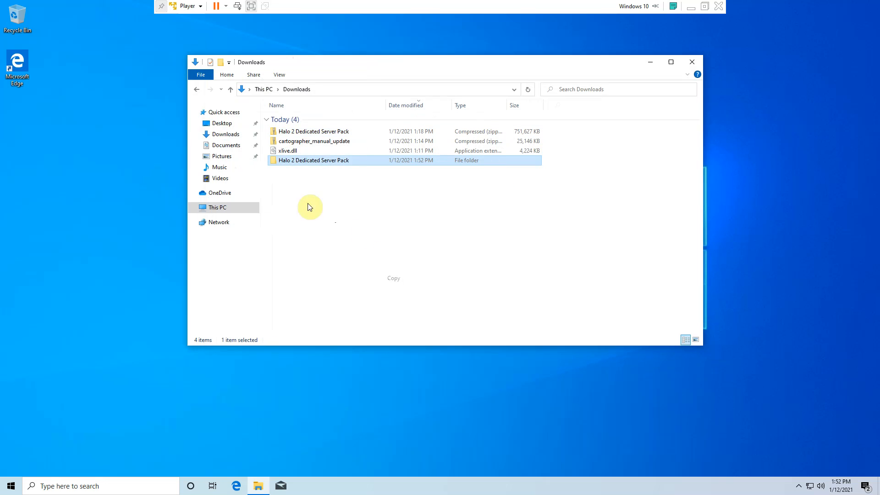
{"action": "left_click", "coordinate": [229, 205]}
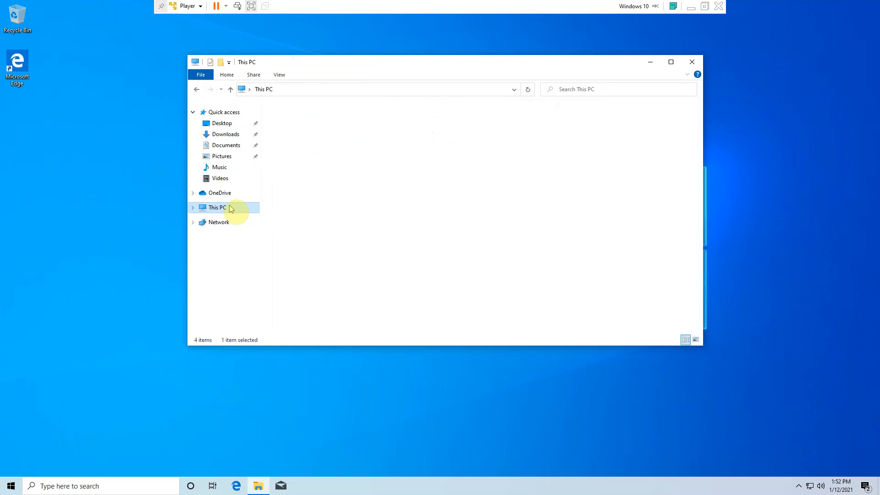
{"action": "left_click", "coordinate": [419, 222]}
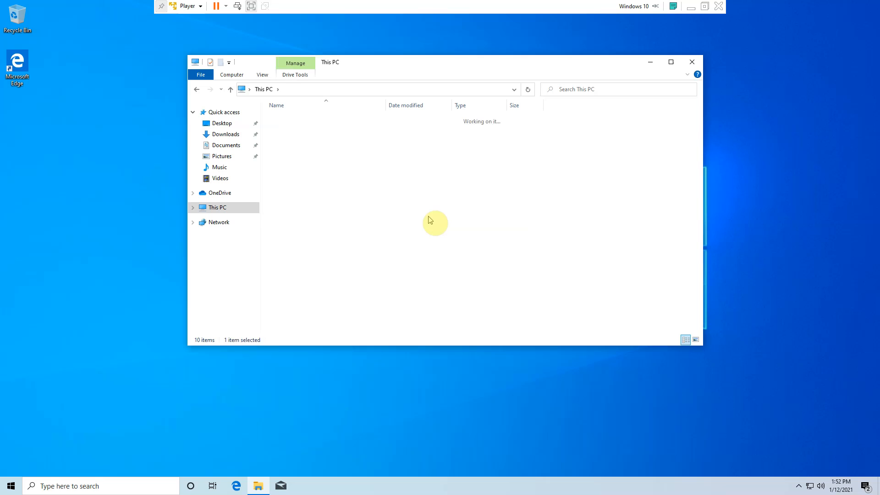
{"action": "right_click", "coordinate": [344, 219]}
{"action": "left_click", "coordinate": [383, 266]}
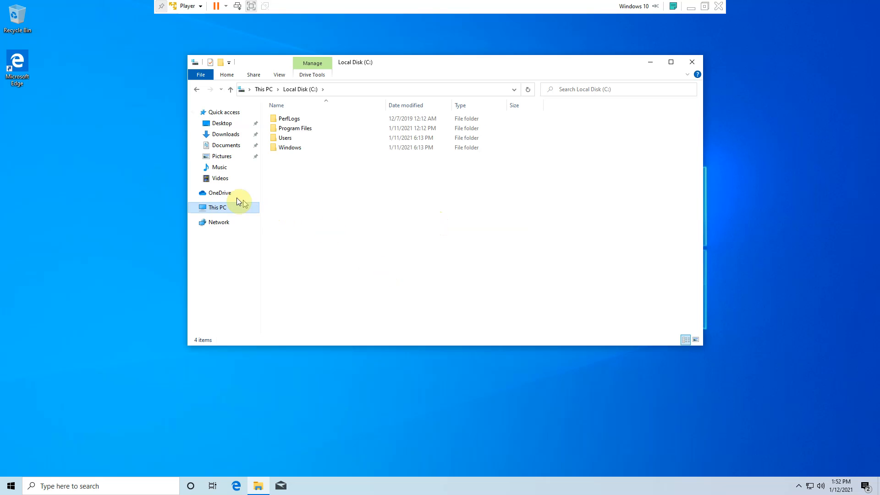
- Extract the cartographer_manual_update zip from Downloads into C:\Halo 2 Dedicated Server Pack\Halo 2 Dedicated Server
{"action": "left_click", "coordinate": [220, 136]}
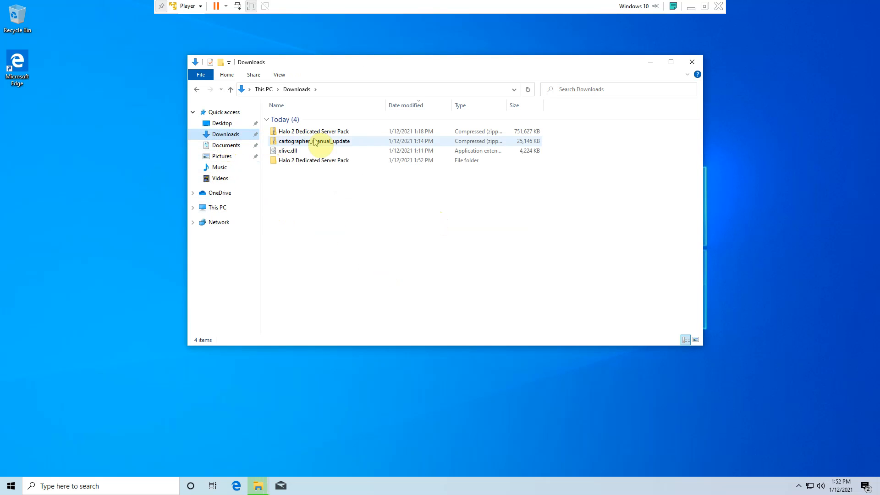
{"action": "left_click", "coordinate": [328, 145]}
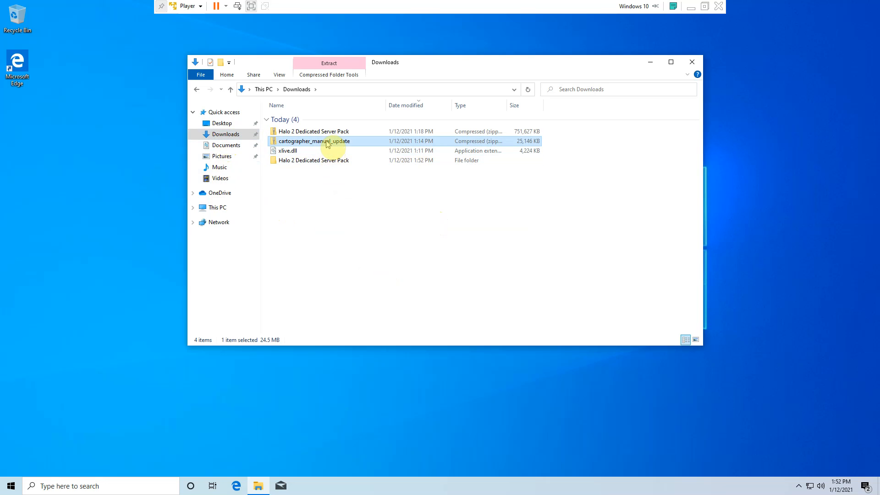
{"action": "right_click", "coordinate": [328, 144]}
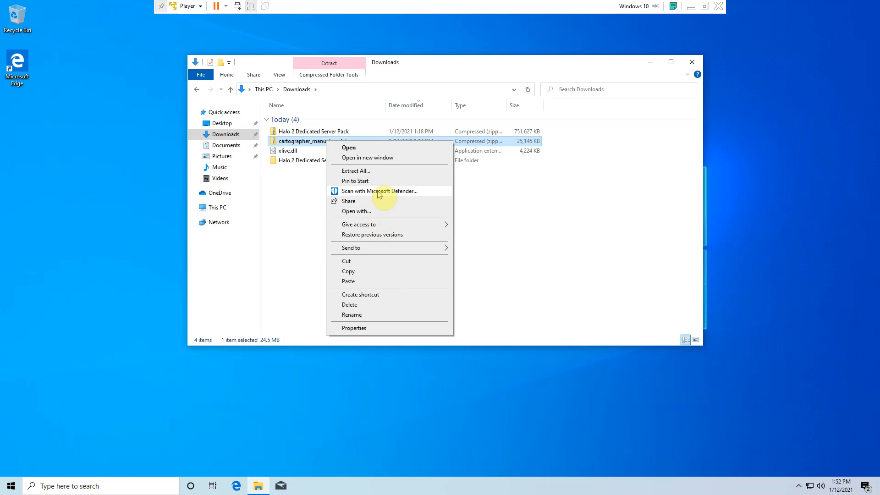
{"action": "left_click", "coordinate": [380, 174]}
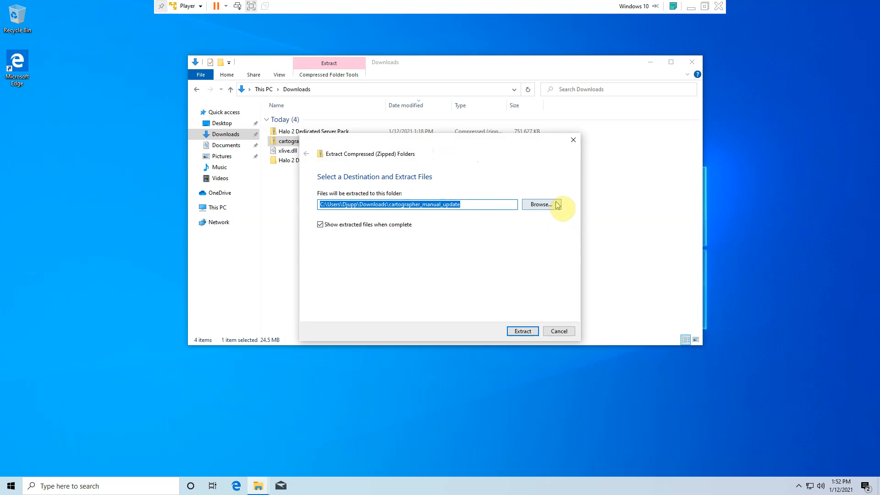
{"action": "left_click", "coordinate": [556, 205]}
{"action": "left_click", "coordinate": [378, 170]}
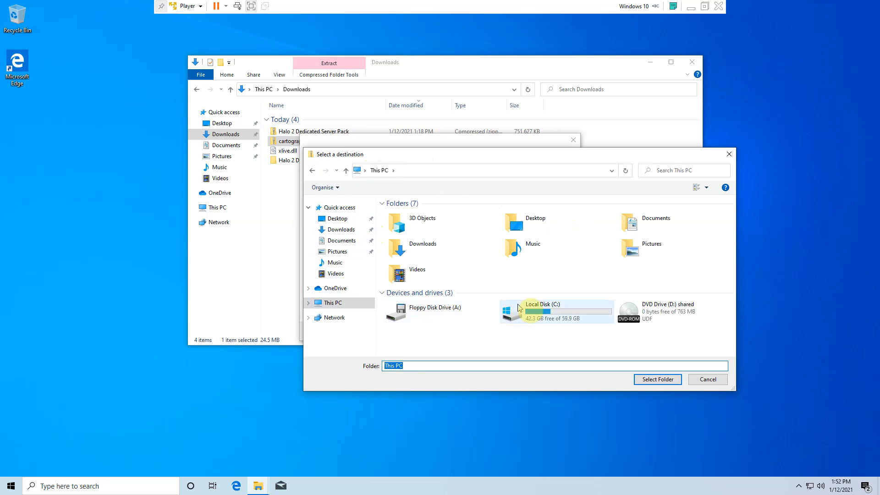
{"action": "double_click", "coordinate": [545, 311]}
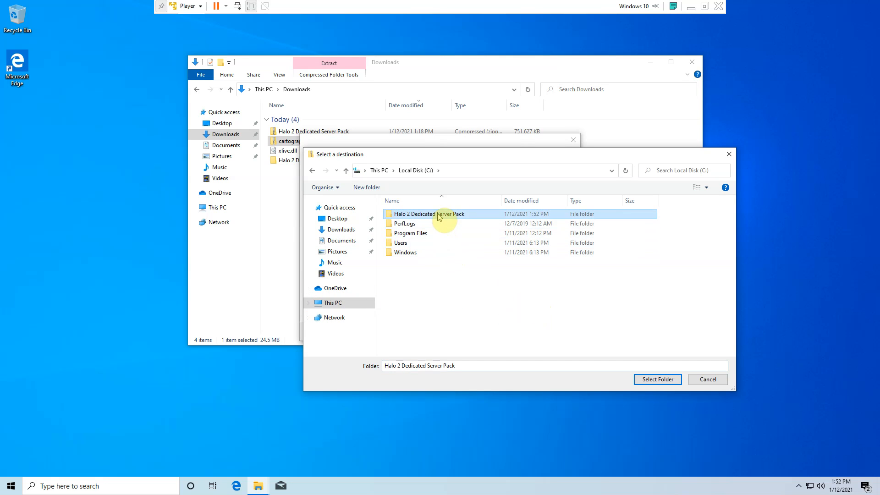
{"action": "double_click", "coordinate": [439, 215]}
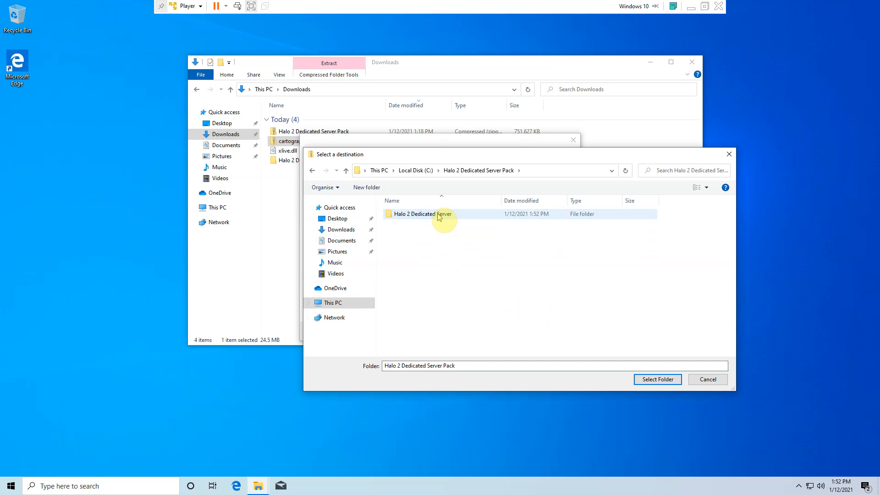
{"action": "double_click", "coordinate": [439, 214]}
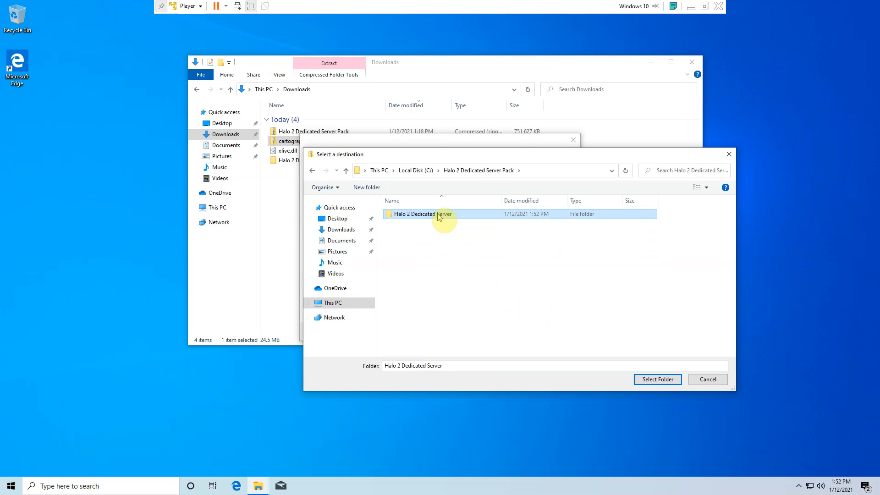
{"action": "left_click", "coordinate": [661, 383]}
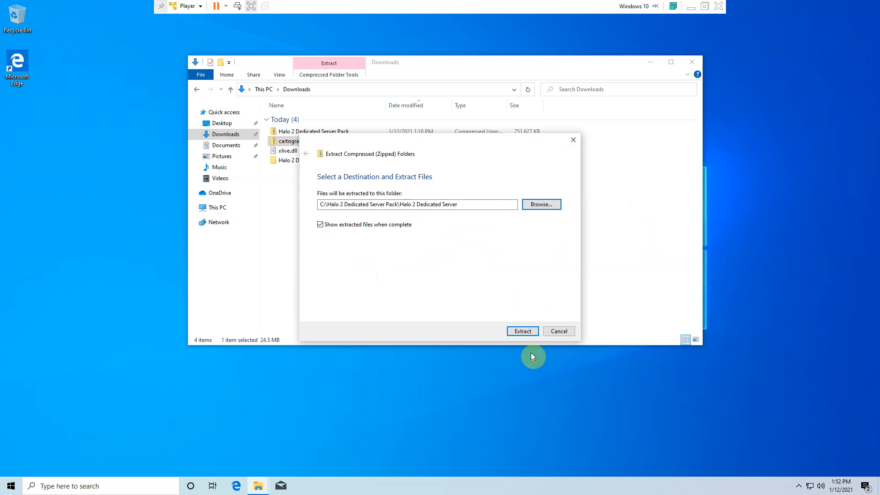
{"action": "left_click", "coordinate": [526, 333]}
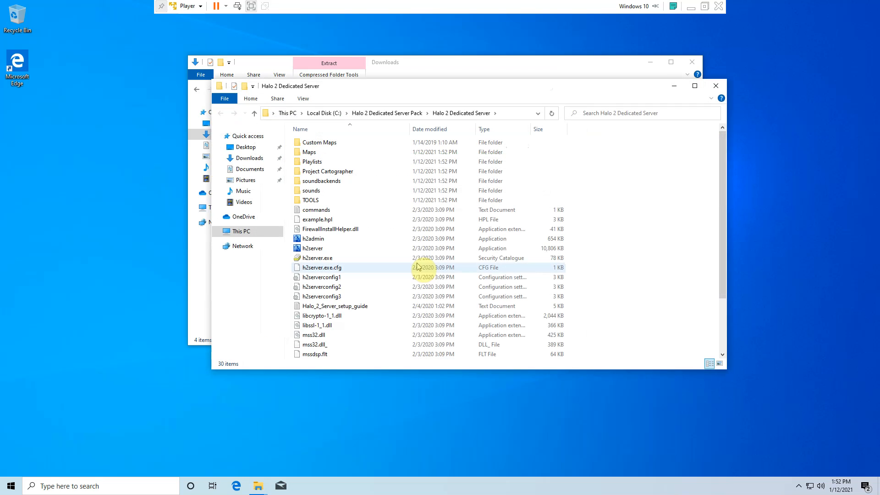
- Move everything in the Project Cartographer folder up into Halo 2 Dedicated Server, replacing files with the same names
{"action": "double_click", "coordinate": [369, 173]}
{"action": "left_click_drag", "start_coordinate": [372, 331], "coordinate": [392, 129]}
{"action": "left_click_drag", "start_coordinate": [417, 248], "coordinate": [400, 119]}
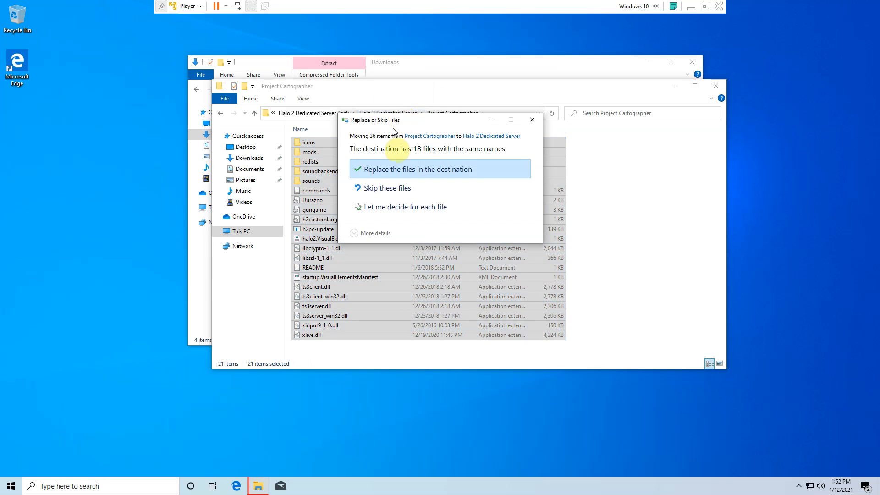
{"action": "left_click", "coordinate": [389, 177]}
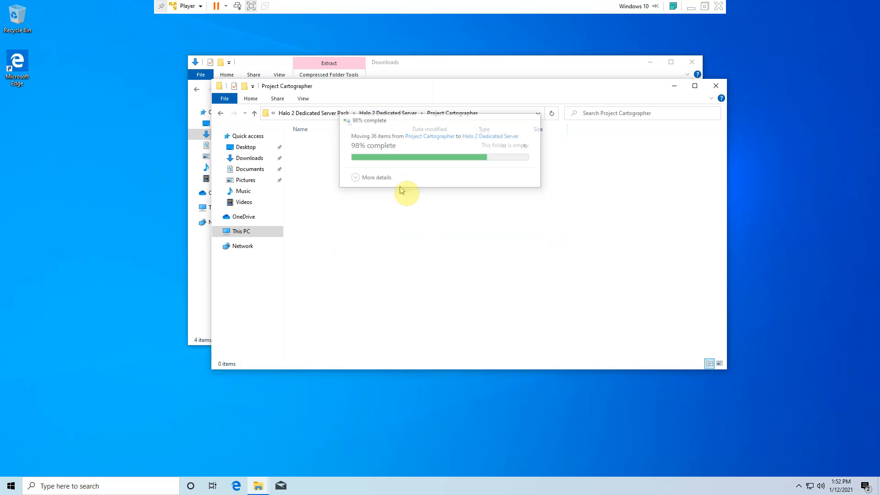
- Delete the emptied Project Cartographer folder from the Halo 2 Dedicated Server folder
{"action": "left_click", "coordinate": [399, 115]}
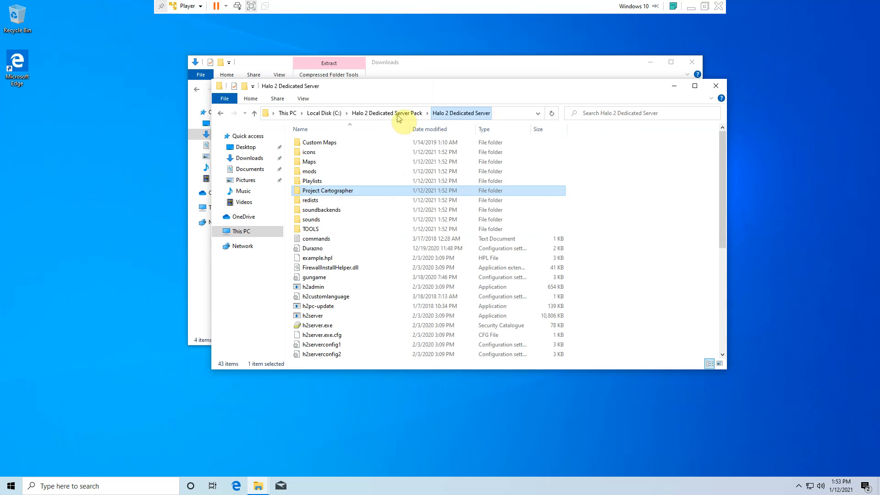
{"action": "right_click", "coordinate": [363, 195]}
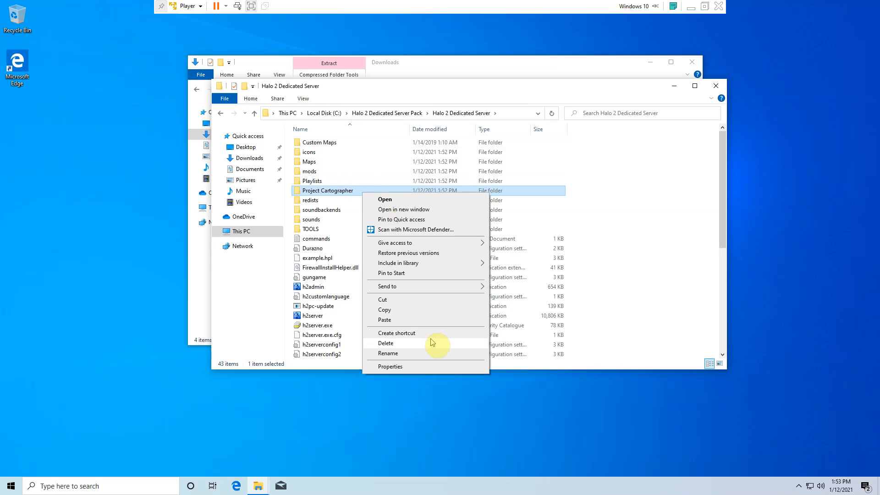
{"action": "left_click", "coordinate": [378, 343]}
- Launch dxwebsetup from C:\Halo 2 Dedicated Server Pack and allow it to run
{"action": "left_click", "coordinate": [331, 113]}
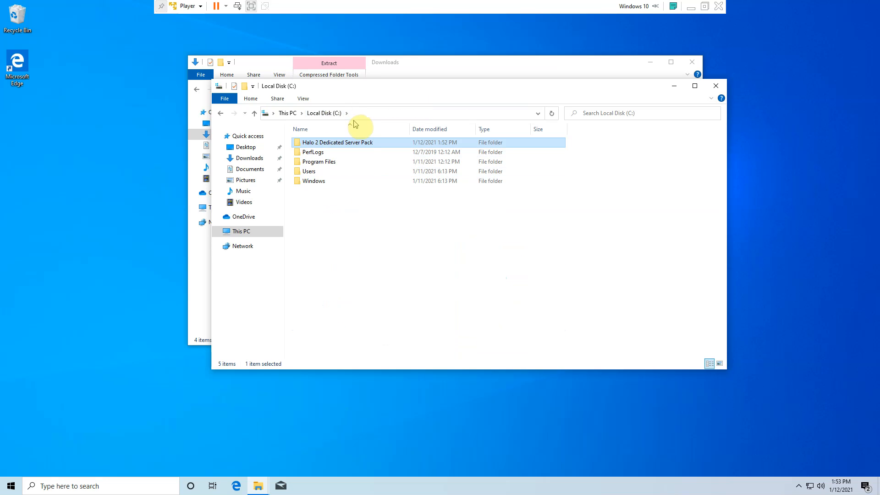
{"action": "double_click", "coordinate": [364, 143]}
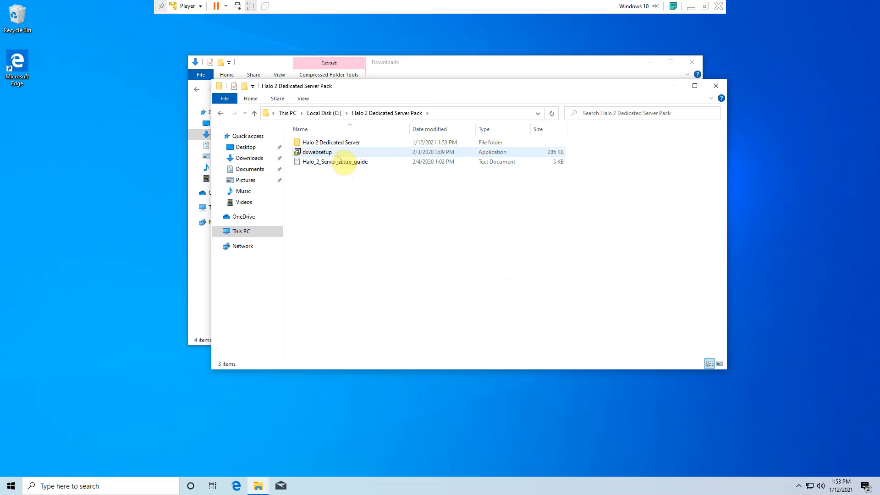
{"action": "left_click", "coordinate": [337, 156]}
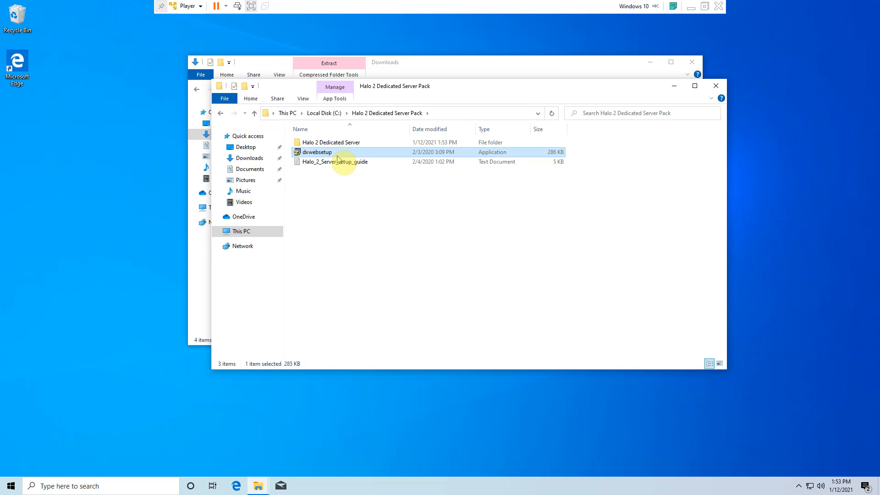
{"action": "double_click", "coordinate": [338, 157]}
{"action": "left_click", "coordinate": [390, 308]}
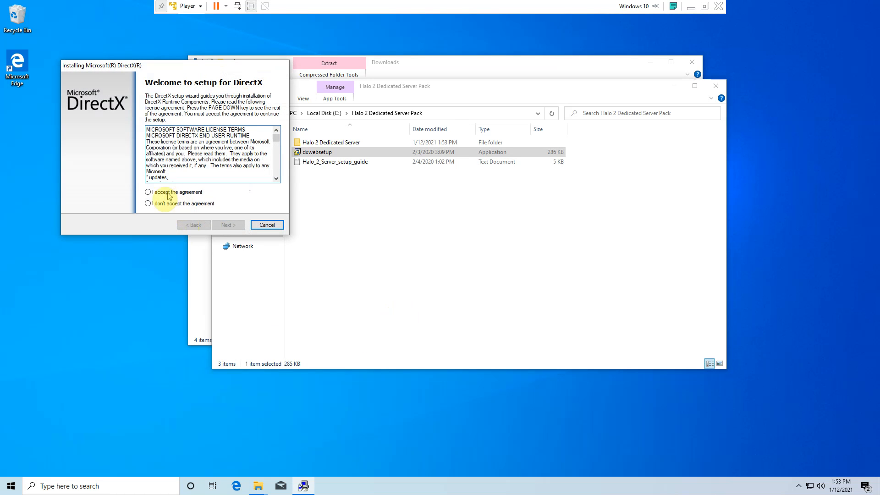
- Accept the DirectX licence agreement, install the runtime components with the Bing Bar option left on, and finish the setup
{"action": "left_click", "coordinate": [148, 193]}
{"action": "left_click", "coordinate": [229, 227]}
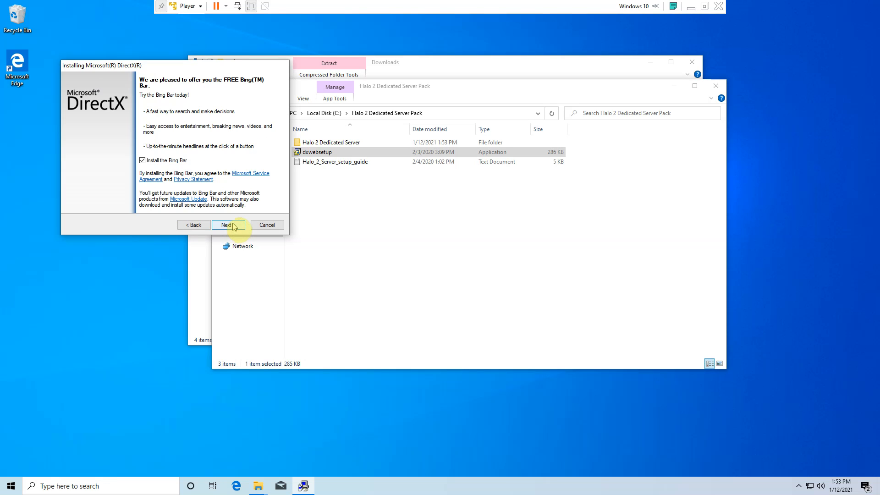
{"action": "left_click", "coordinate": [233, 226]}
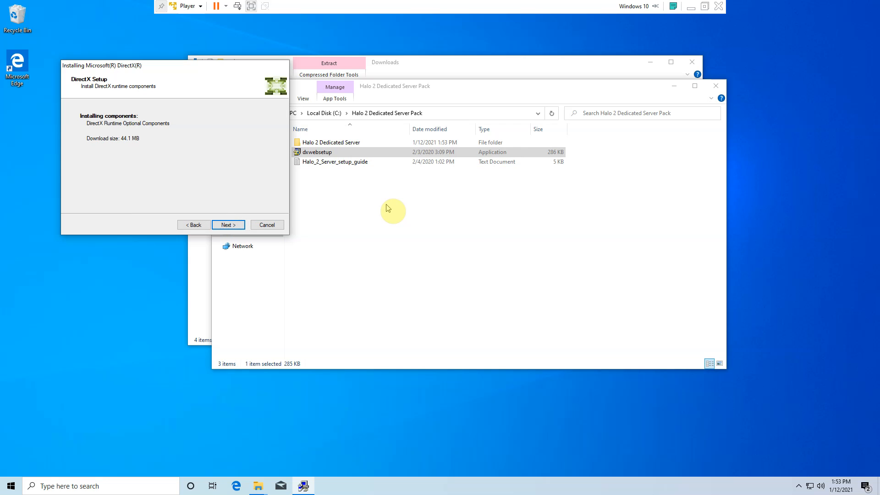
{"action": "left_click", "coordinate": [226, 225]}
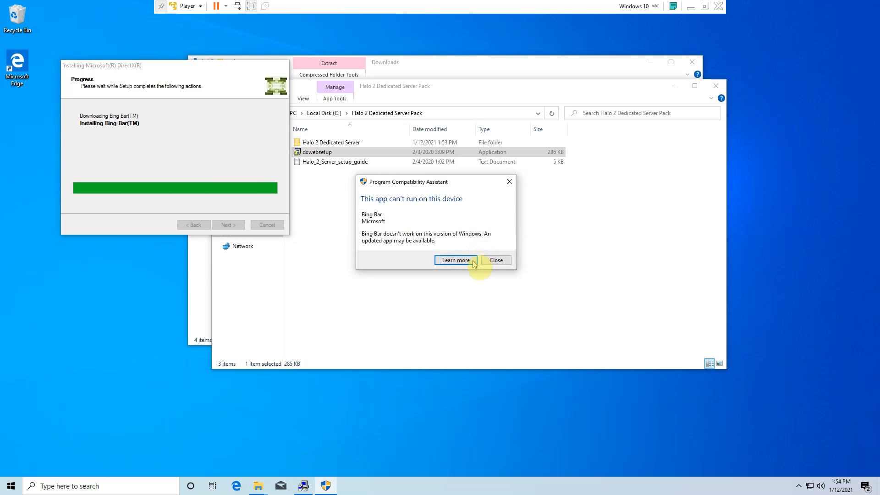
{"action": "left_click", "coordinate": [490, 264]}
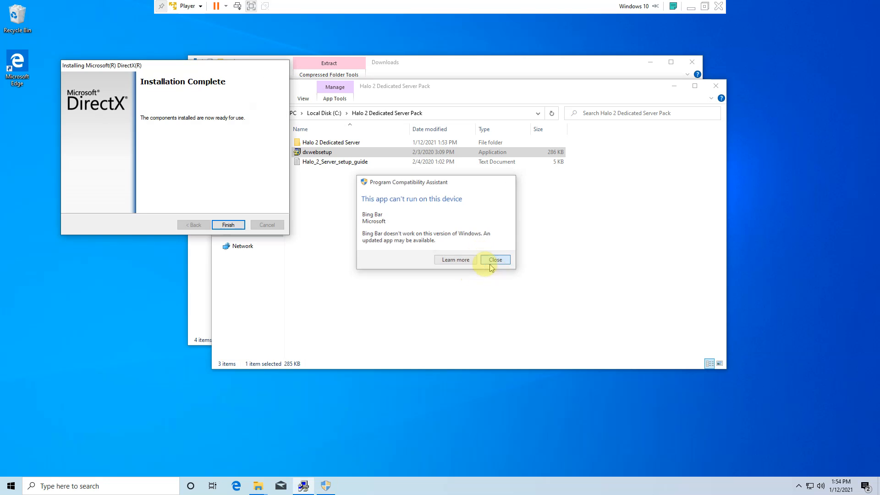
{"action": "left_click", "coordinate": [232, 225]}
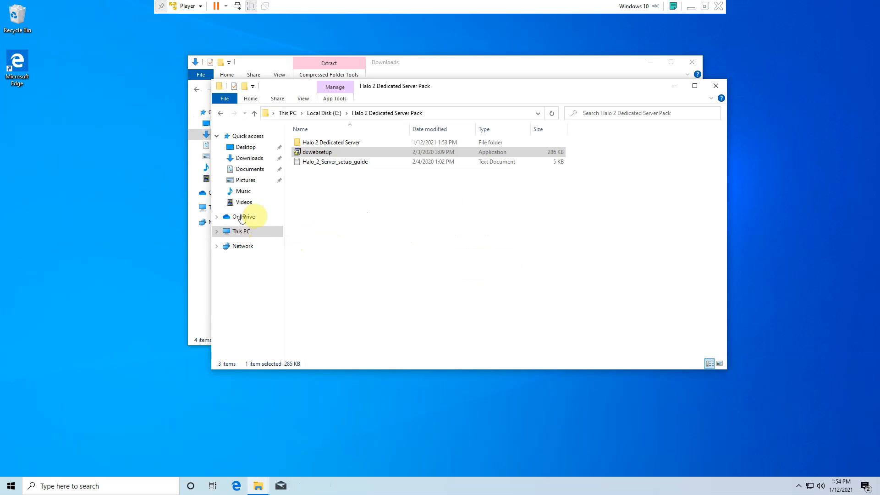
- Move the Halo 2 Dedicated Server folder out of the server pack folder to the root of Local Disk (C:)
{"action": "left_click", "coordinate": [340, 146]}
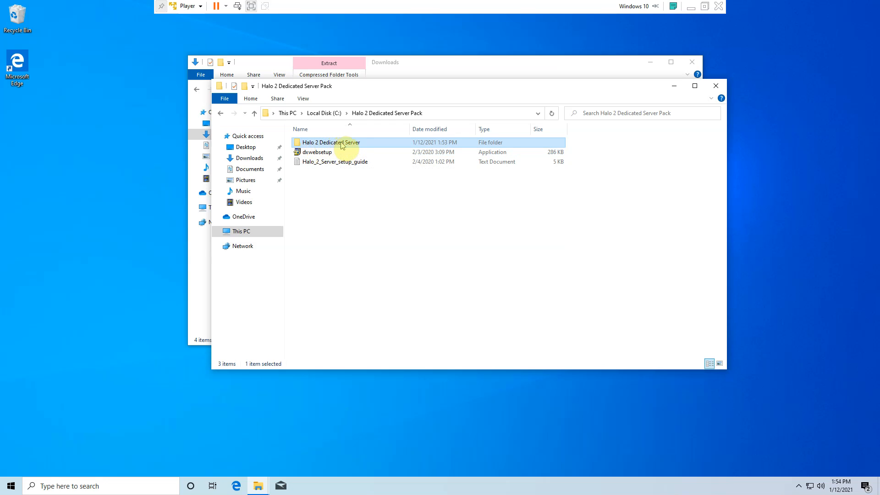
{"action": "left_click_drag", "start_coordinate": [341, 146], "coordinate": [328, 115]}
{"action": "left_click", "coordinate": [326, 113]}
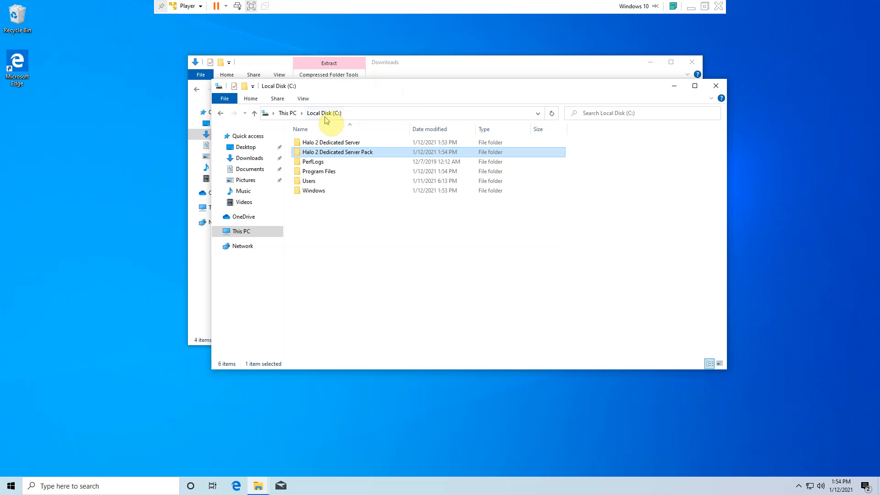
- Delete the leftover Halo 2 Dedicated Server Pack folder from Local Disk (C:) and select the Halo 2 Dedicated Server folder
{"action": "right_click", "coordinate": [321, 153]}
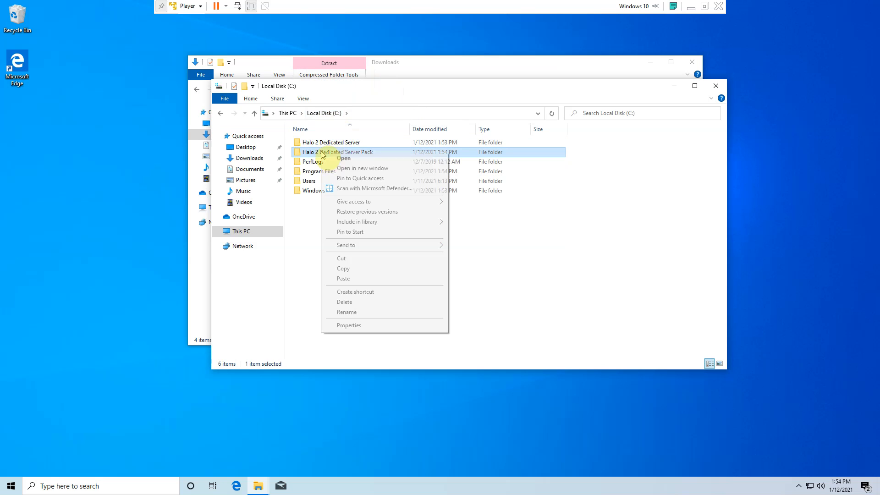
{"action": "left_click", "coordinate": [387, 302]}
{"action": "left_click", "coordinate": [353, 145]}
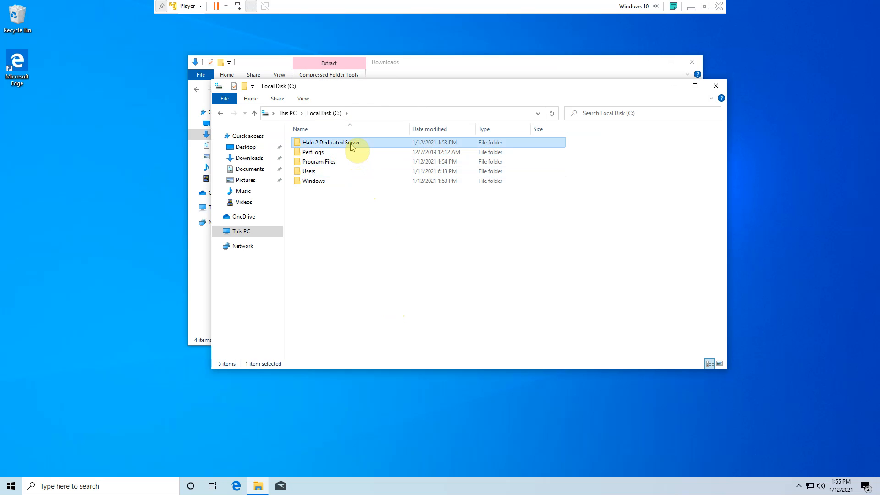
- Open the h2serverconfig1 configuration file from the Halo 2 Dedicated Server folder on Local Disk (C:)
{"action": "double_click", "coordinate": [352, 144]}
{"action": "scroll", "coordinate": [346, 257], "scroll_direction": "down", "scroll_amount": 2}
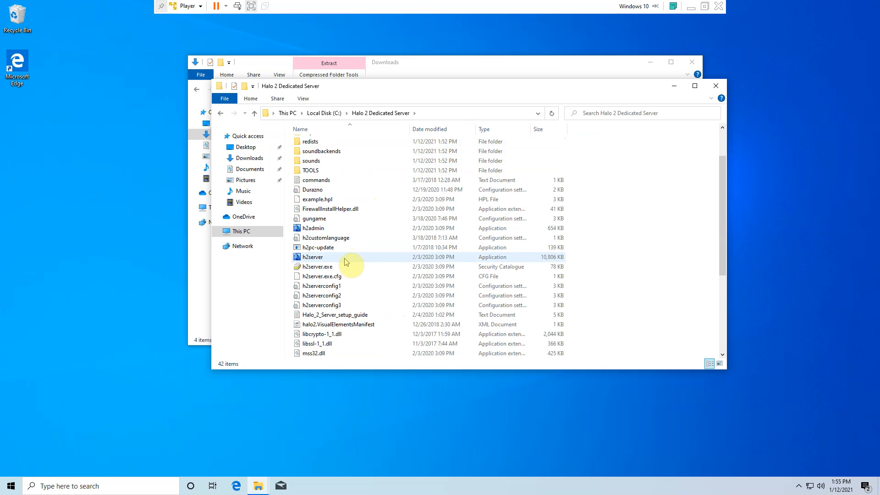
{"action": "scroll", "coordinate": [344, 266], "scroll_direction": "down", "scroll_amount": 1}
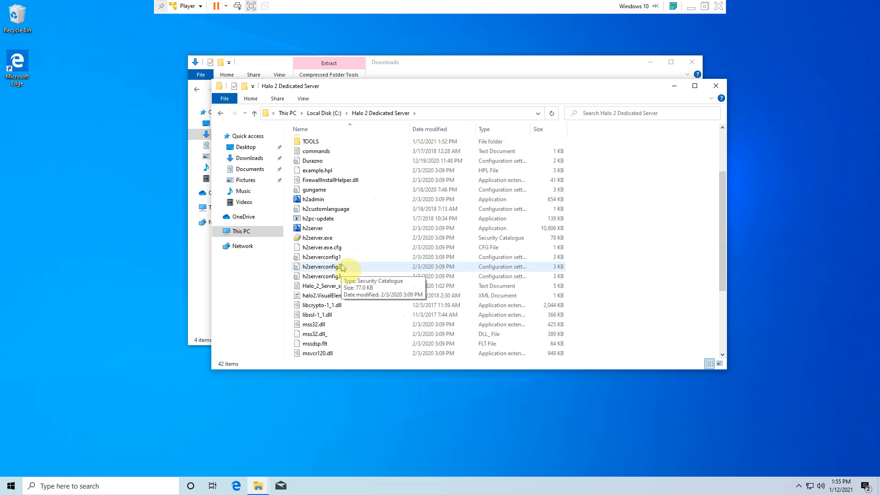
{"action": "double_click", "coordinate": [341, 259]}
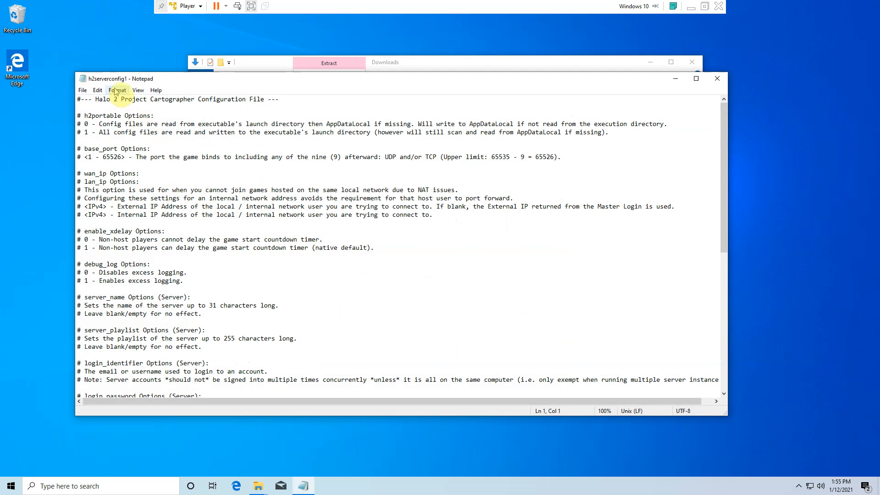
- Set base_port to 12000 and h2portable to 1 in h2serverconfig1, then save and close the file
{"action": "scroll", "coordinate": [221, 196], "scroll_direction": "down", "scroll_amount": 3}
{"action": "scroll", "coordinate": [221, 196], "scroll_direction": "down", "scroll_amount": 8}
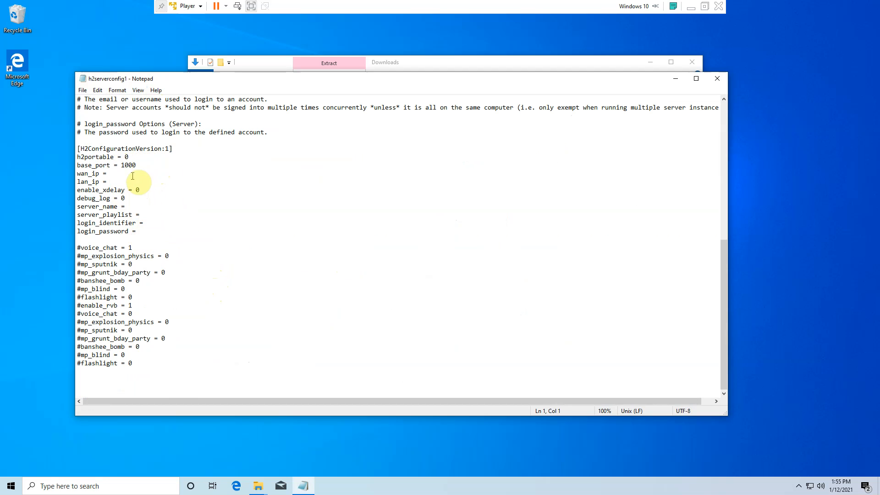
{"action": "left_click_drag", "start_coordinate": [144, 165], "coordinate": [126, 165]}
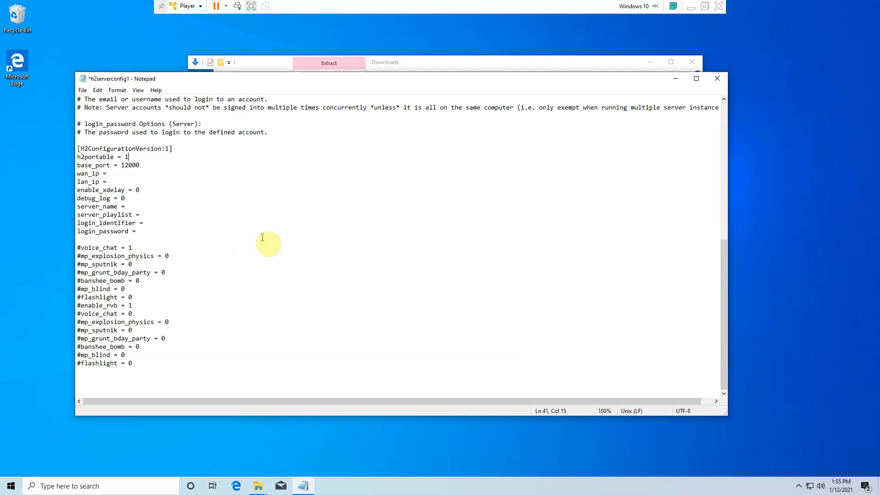
{"action": "left_click", "coordinate": [82, 91]}
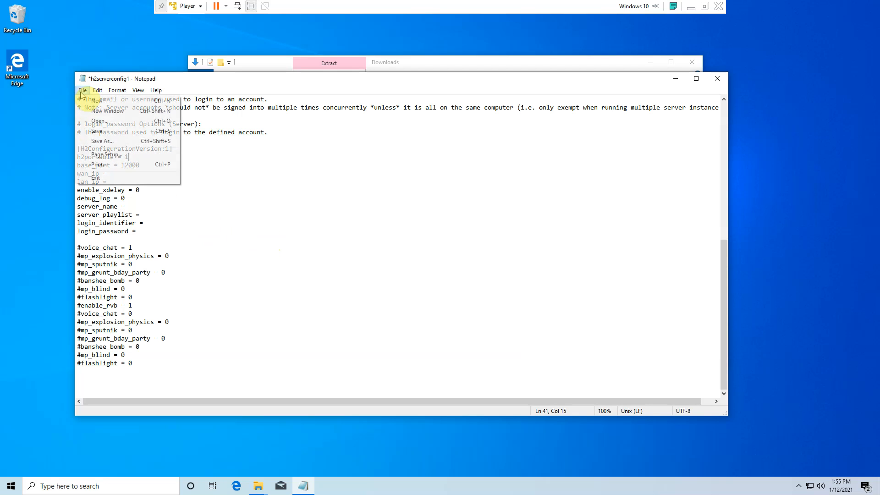
{"action": "left_click", "coordinate": [94, 133]}
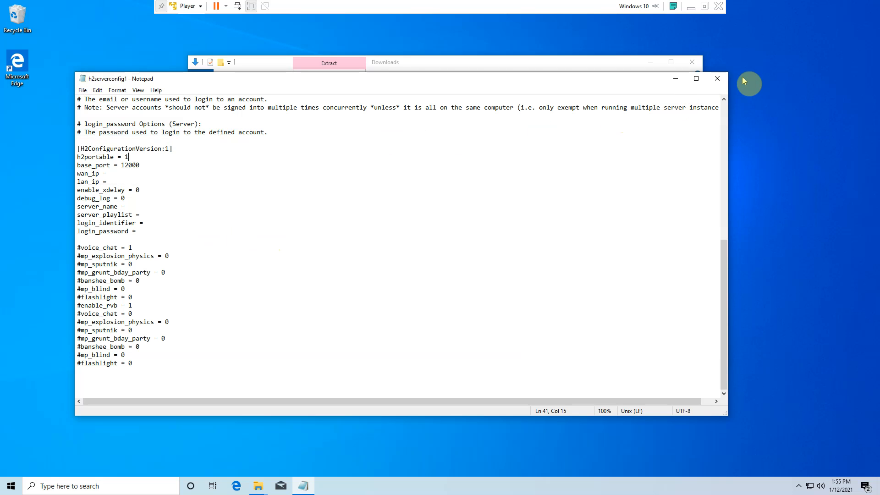
{"action": "left_click", "coordinate": [719, 81]}
{"action": "scroll", "coordinate": [323, 342], "scroll_direction": "down", "scroll_amount": 4}
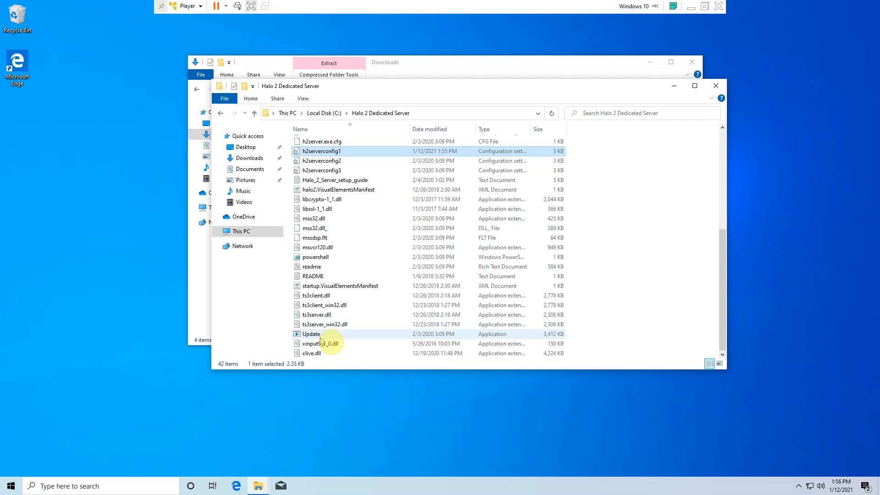
- Search Windows for "firewall" and open Windows Defender Firewall with Advanced Security
{"action": "left_click", "coordinate": [11, 486]}
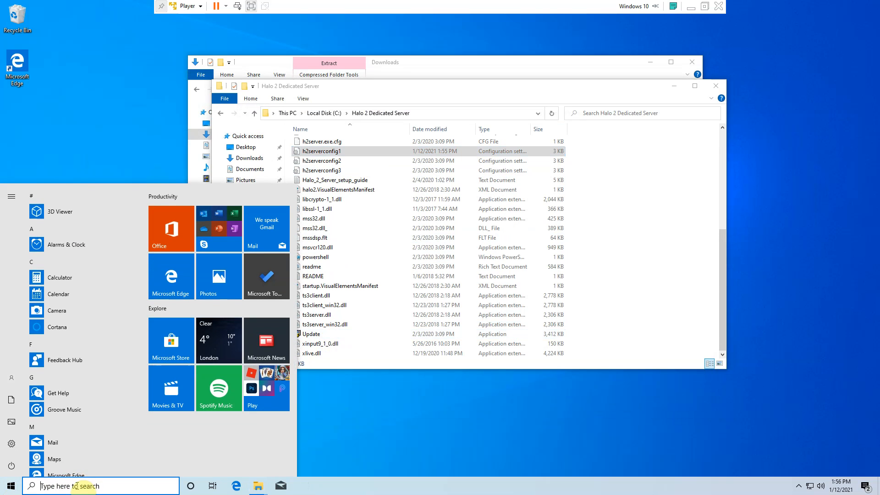
{"action": "left_click", "coordinate": [77, 486]}
{"action": "type", "text": "fire"}
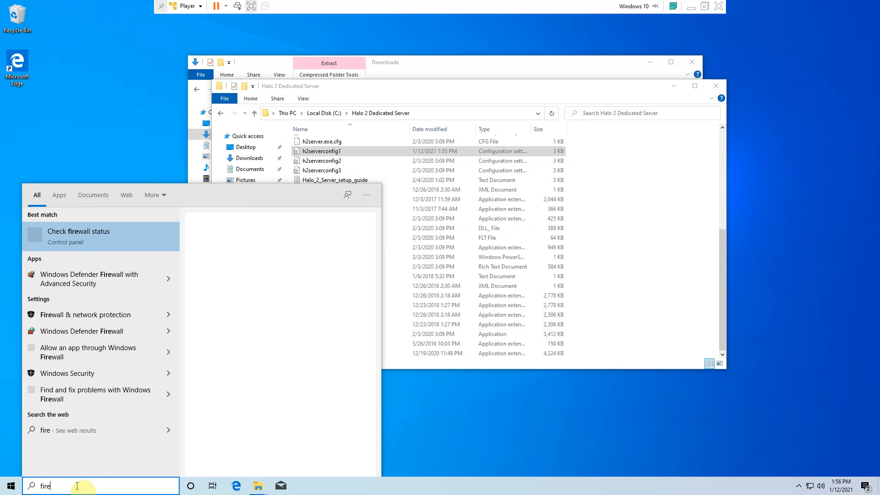
{"action": "type", "text": "wall"}
{"action": "key", "text": "Return"}
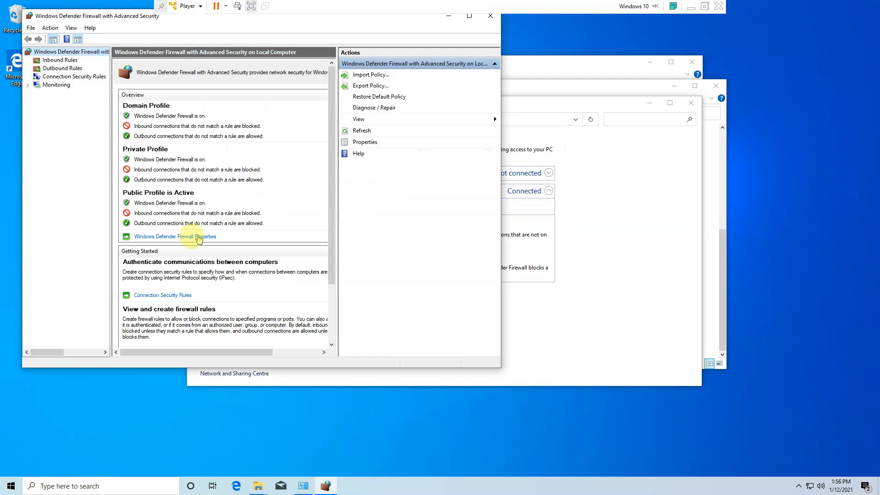
- Start a new inbound firewall rule of type Program and set its program path to h2server.exe in C:\Halo 2 Dedicated Server
{"action": "left_click", "coordinate": [72, 60]}
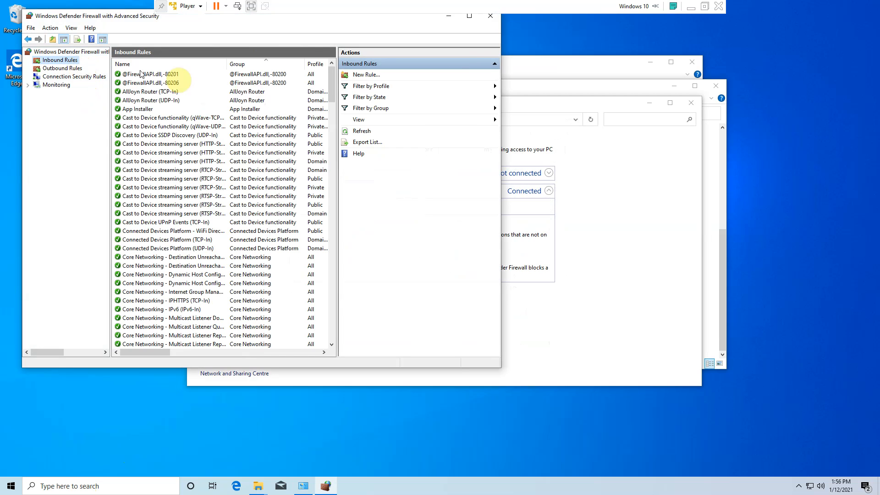
{"action": "left_click", "coordinate": [363, 75]}
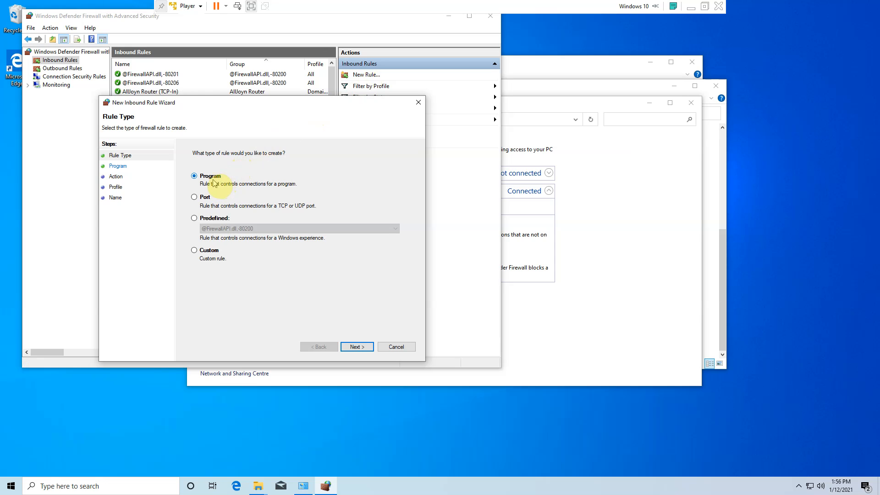
{"action": "left_click", "coordinate": [357, 347]}
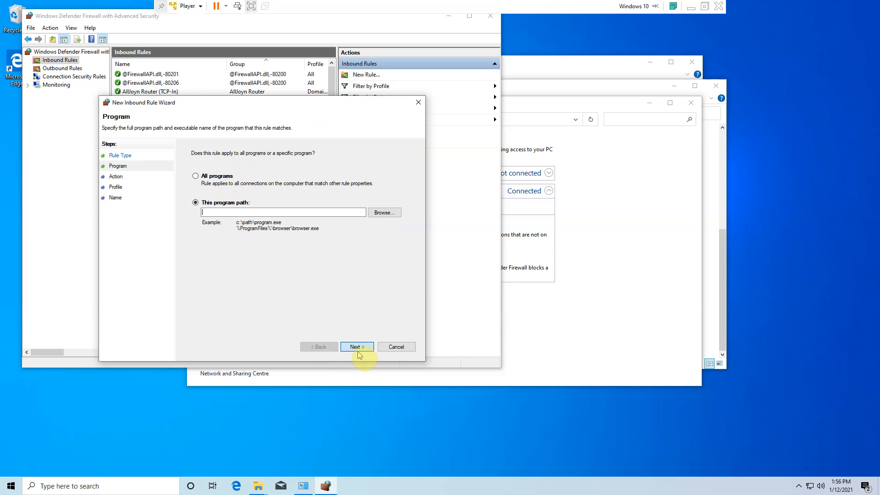
{"action": "left_click", "coordinate": [383, 213]}
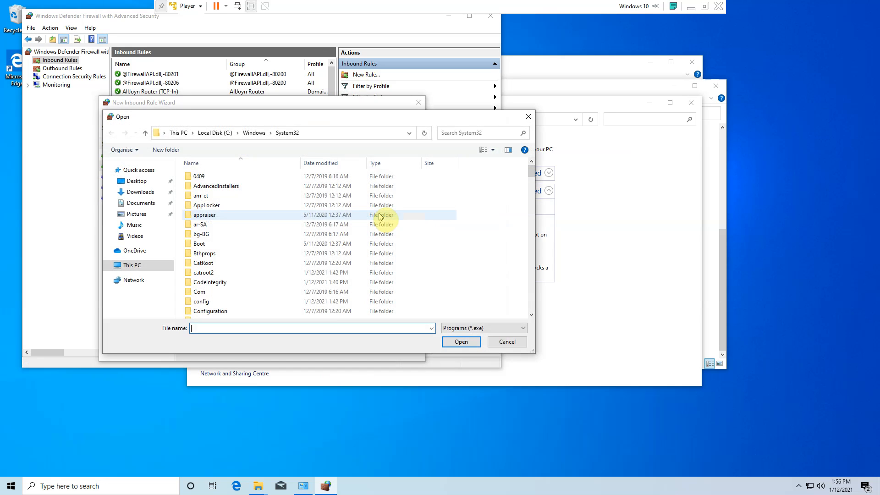
{"action": "left_click", "coordinate": [164, 133]}
{"action": "left_click", "coordinate": [174, 132]}
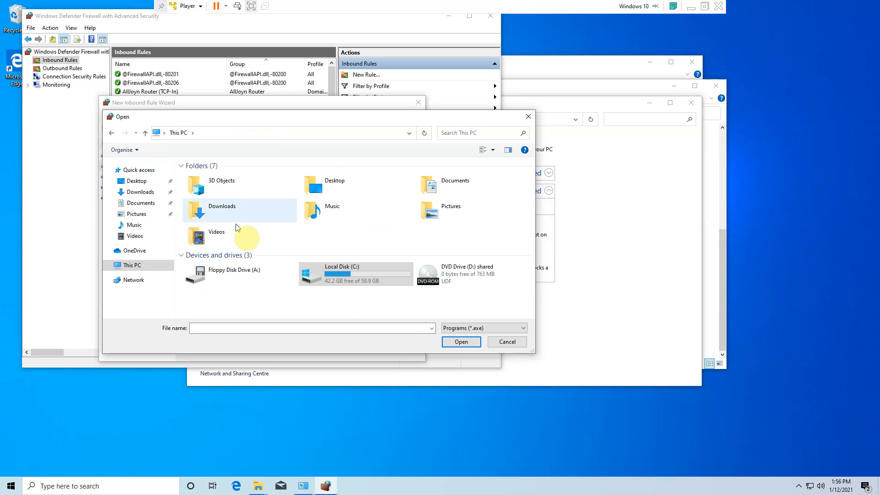
{"action": "double_click", "coordinate": [328, 281]}
{"action": "left_click", "coordinate": [237, 178]}
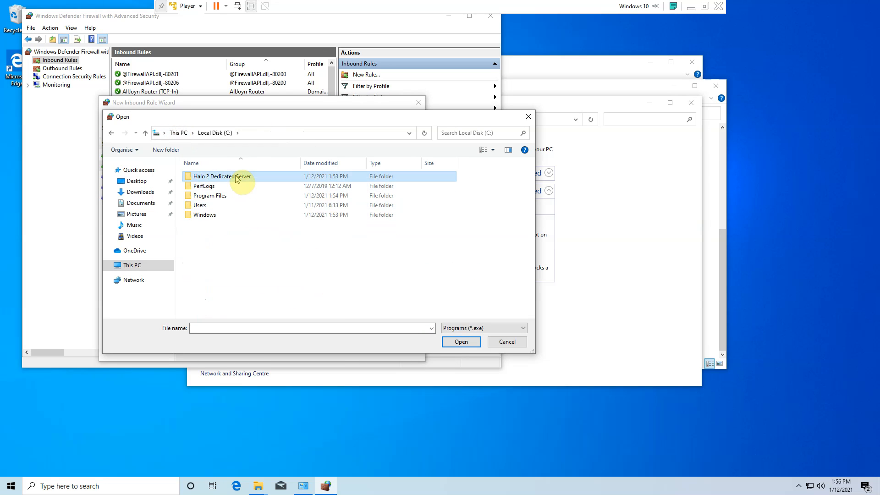
{"action": "double_click", "coordinate": [237, 178]}
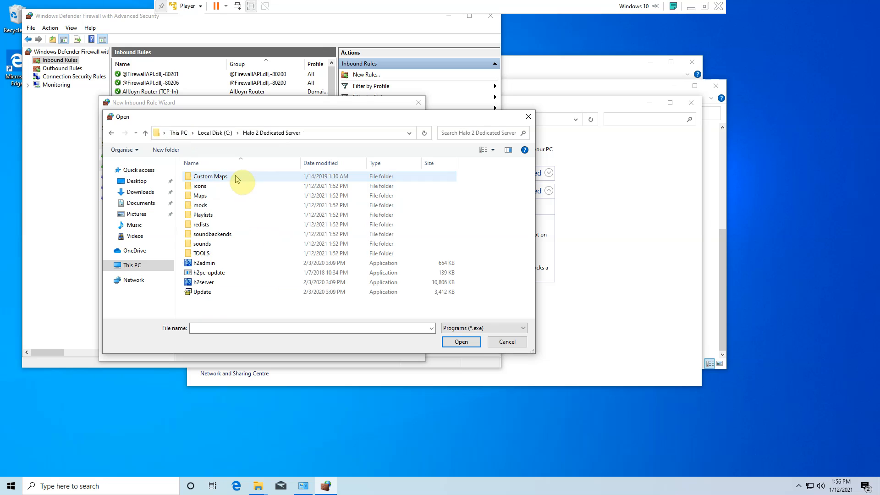
{"action": "left_click", "coordinate": [224, 284]}
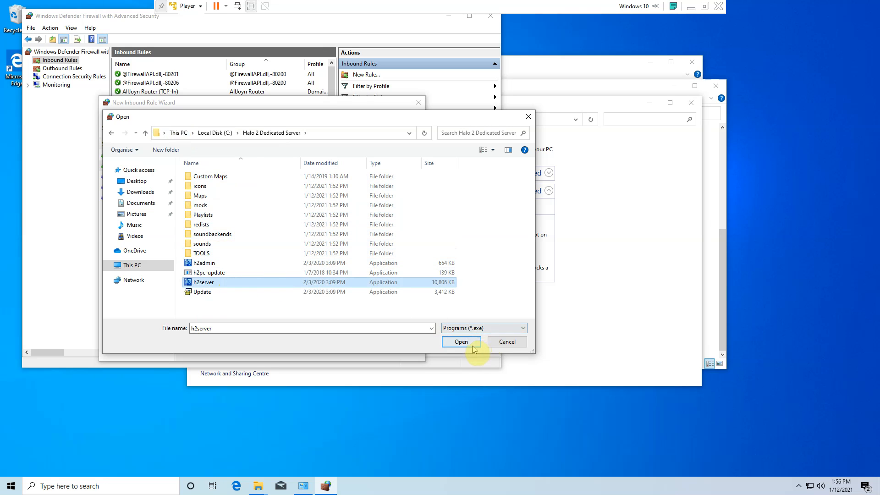
{"action": "left_click", "coordinate": [461, 342]}
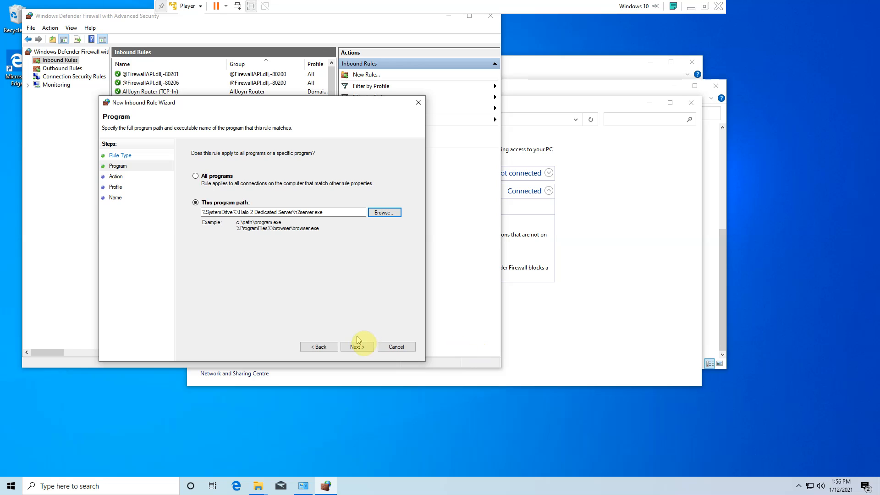
- Finish the inbound rule with the connection allowed on the Domain, Private and Public profiles, naming it h2server
{"action": "left_click", "coordinate": [357, 348]}
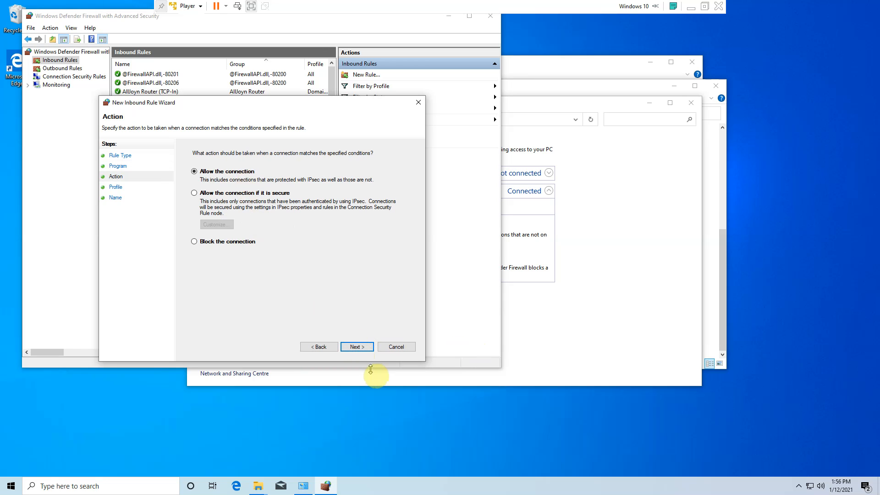
{"action": "left_click", "coordinate": [357, 347]}
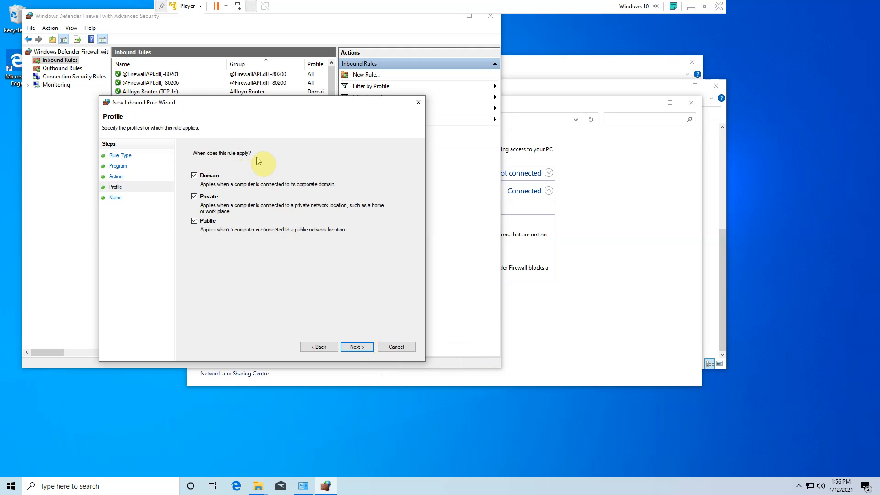
{"action": "left_click", "coordinate": [368, 347]}
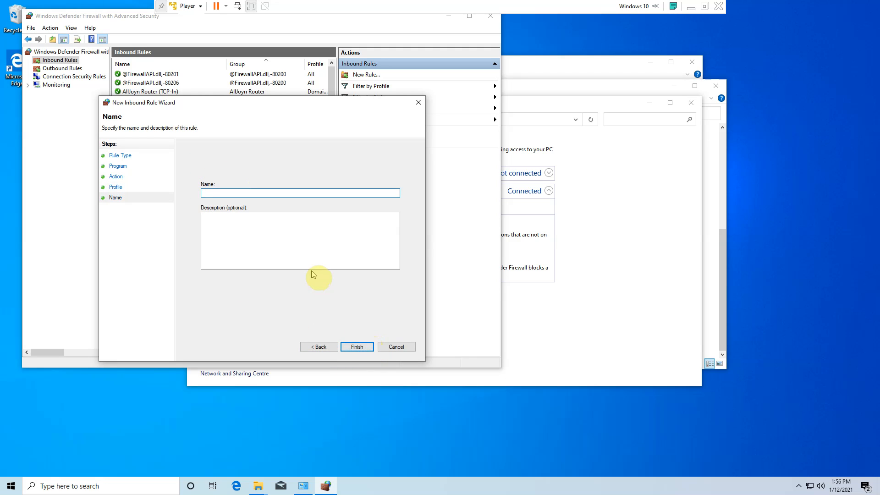
{"action": "type", "text": "h2server"}
{"action": "left_click", "coordinate": [359, 346]}
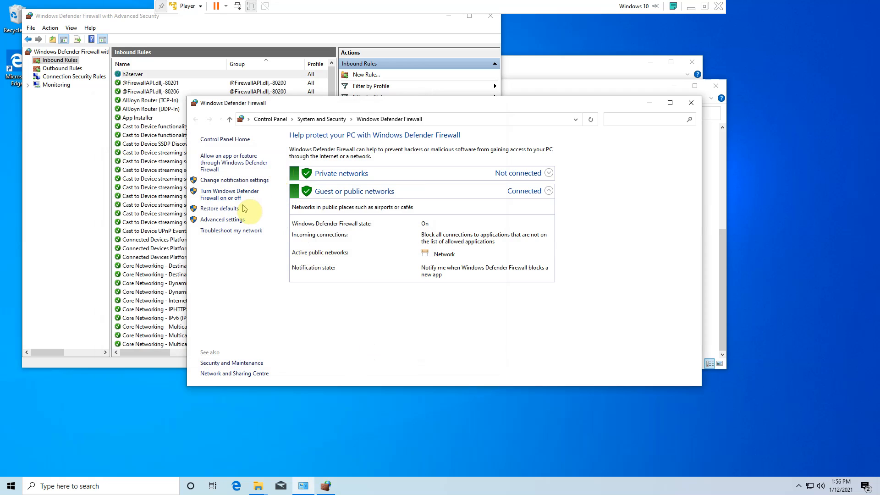
{"action": "left_click", "coordinate": [304, 487]}
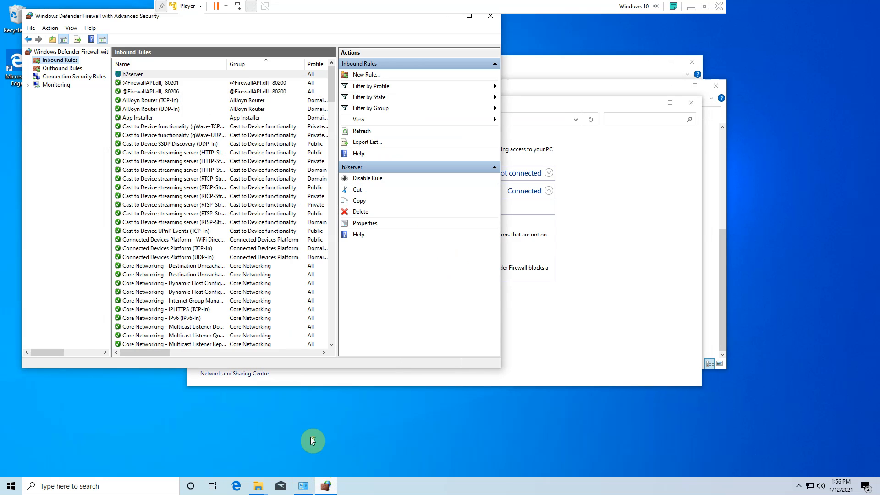
- Start a new outbound firewall rule of type Program and set its program path to h2server.exe in C:\Halo 2 Dedicated Server
{"action": "left_click", "coordinate": [47, 69]}
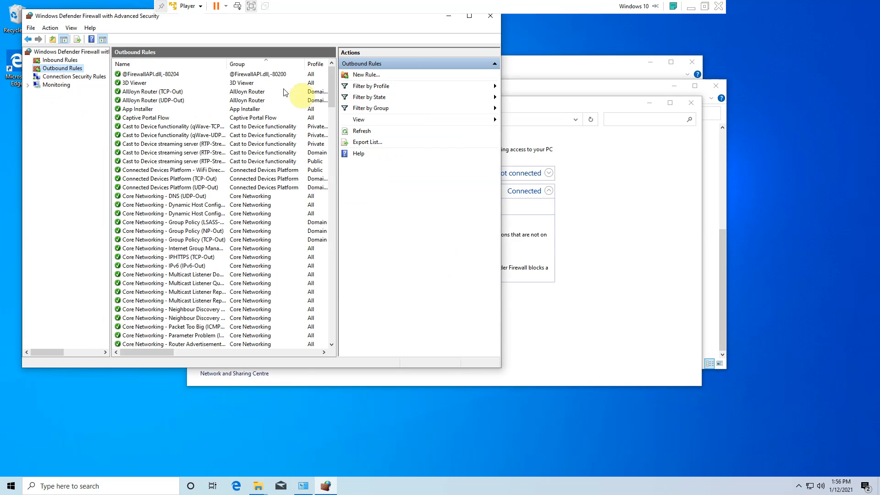
{"action": "left_click", "coordinate": [356, 76]}
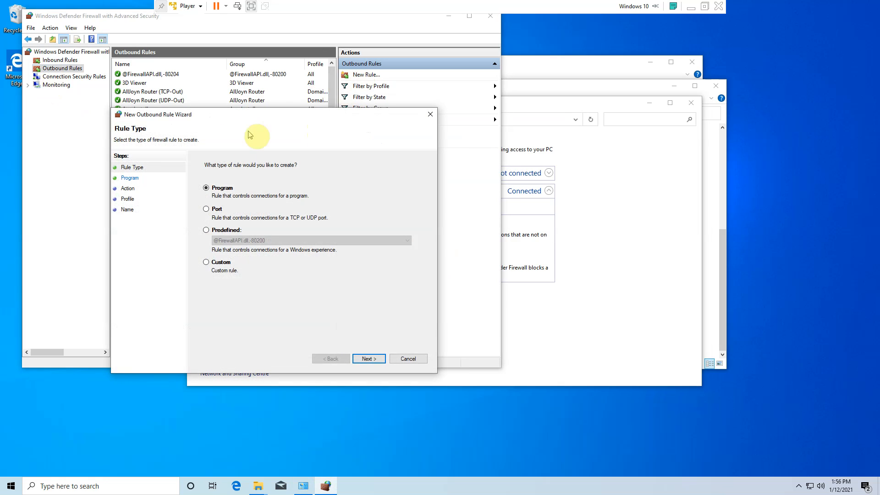
{"action": "left_click", "coordinate": [362, 357]}
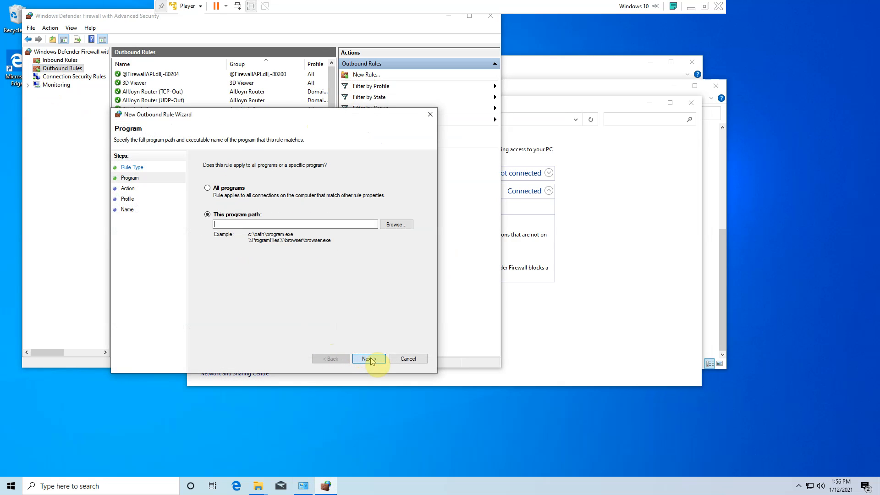
{"action": "left_click", "coordinate": [407, 228]}
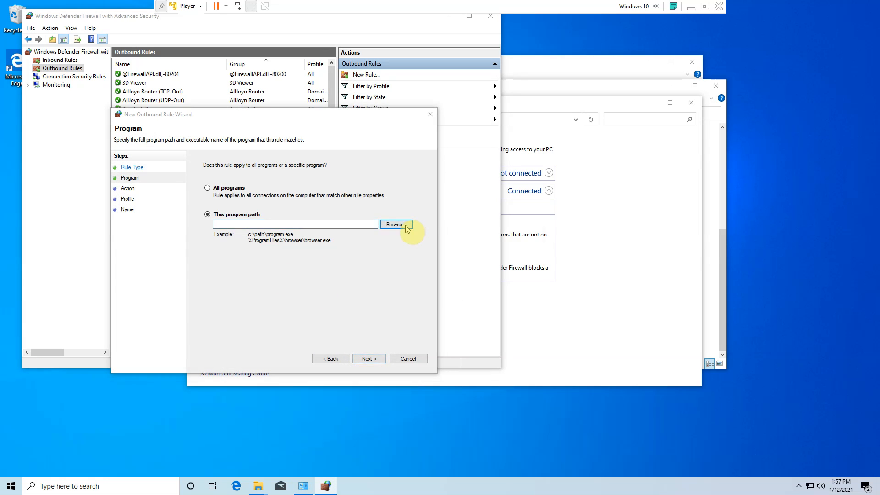
{"action": "left_click", "coordinate": [248, 294]}
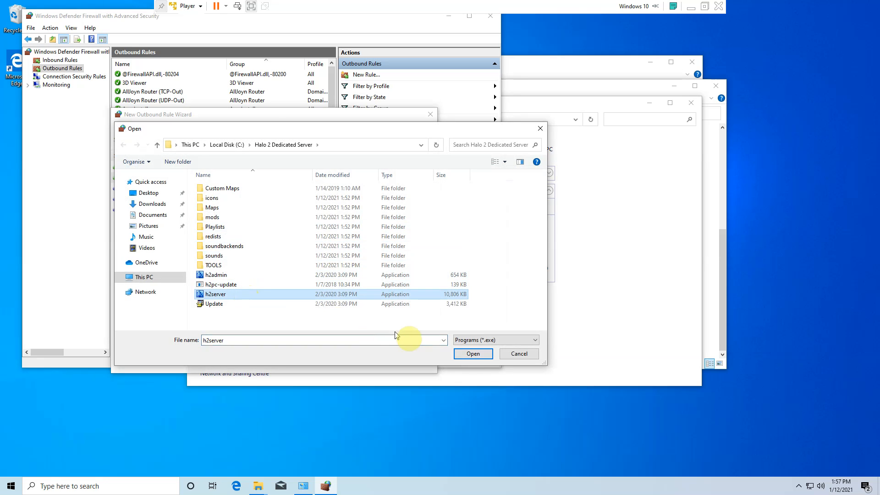
{"action": "left_click", "coordinate": [474, 356]}
- Finish the outbound rule with the connection allowed on the Domain, Private and Public profiles, naming it h2server
{"action": "left_click", "coordinate": [370, 361]}
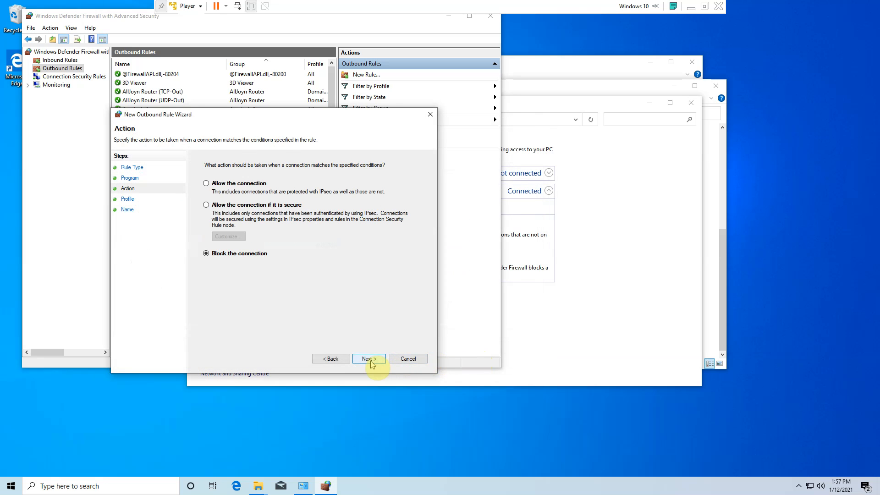
{"action": "left_click", "coordinate": [263, 252]}
{"action": "left_click", "coordinate": [375, 360]}
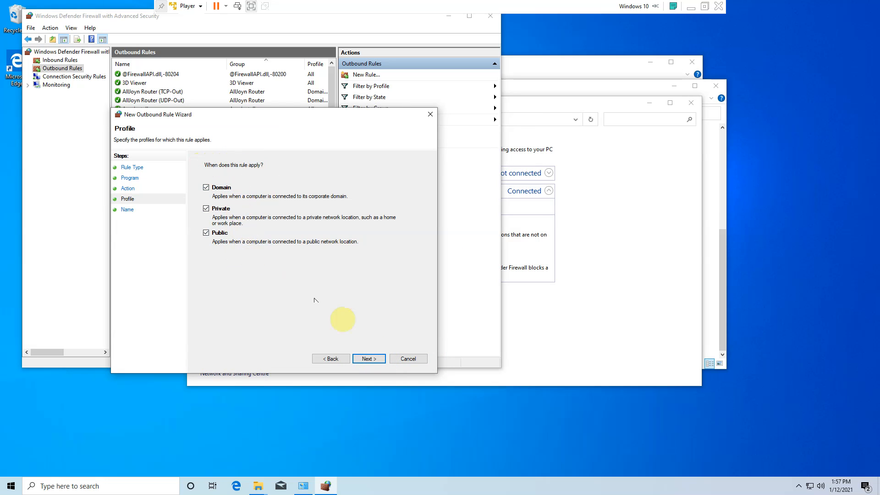
{"action": "left_click", "coordinate": [375, 360]}
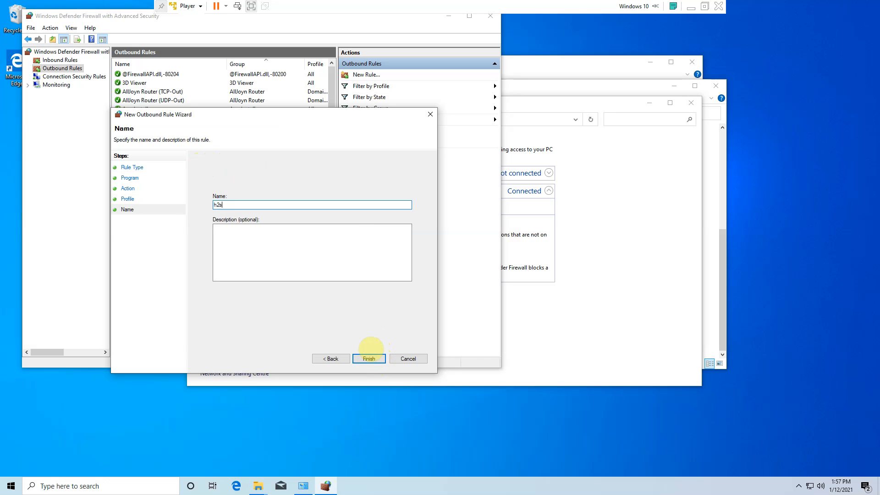
{"action": "key", "text": "Return"}
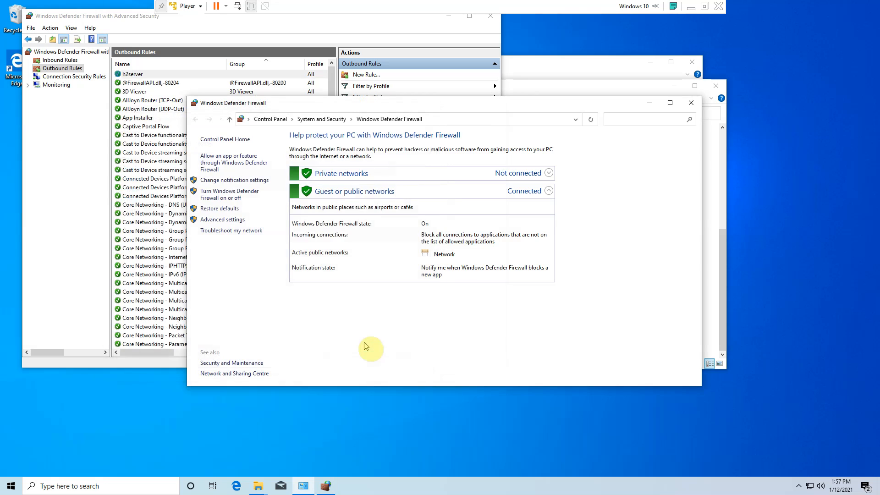
- Close both firewall windows, open h2serverconfig1 and fill in the login identifier and login password
{"action": "left_click", "coordinate": [691, 102]}
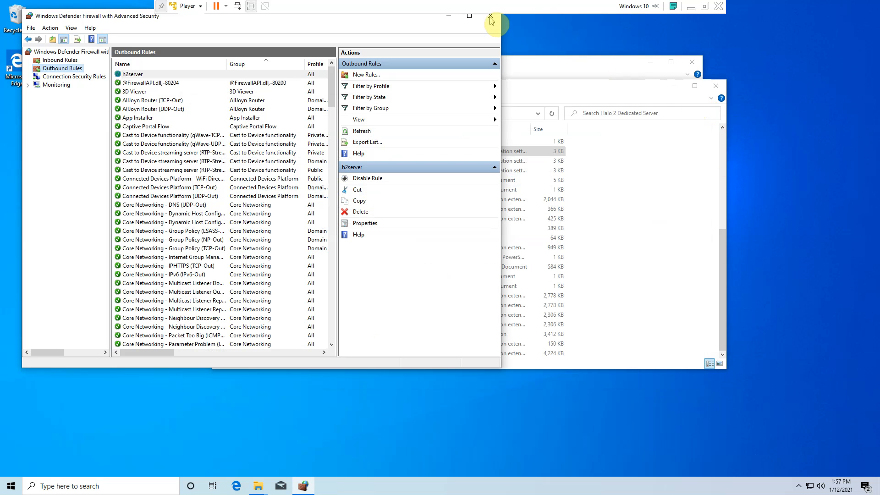
{"action": "left_click", "coordinate": [491, 17]}
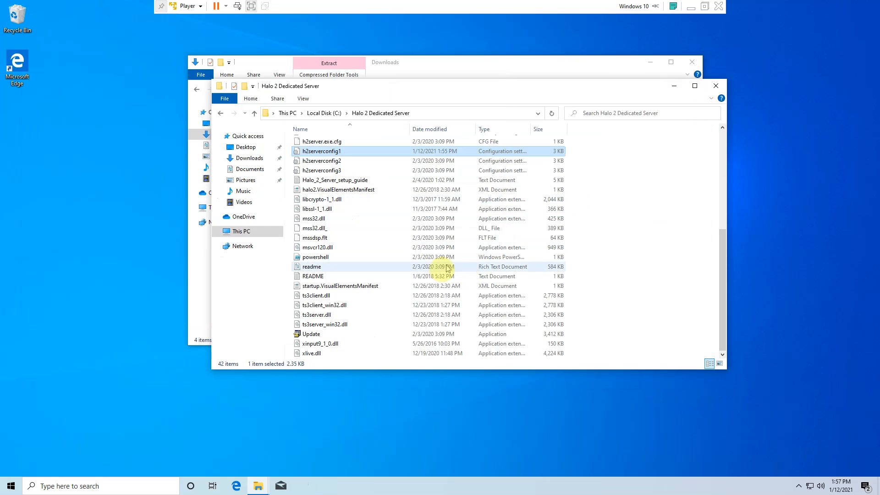
{"action": "double_click", "coordinate": [366, 151]}
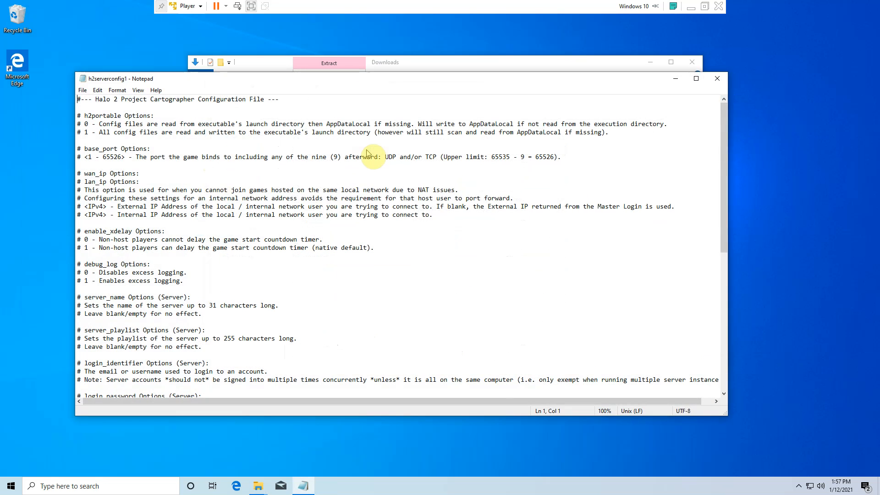
{"action": "scroll", "coordinate": [284, 248], "scroll_direction": "down", "scroll_amount": 11}
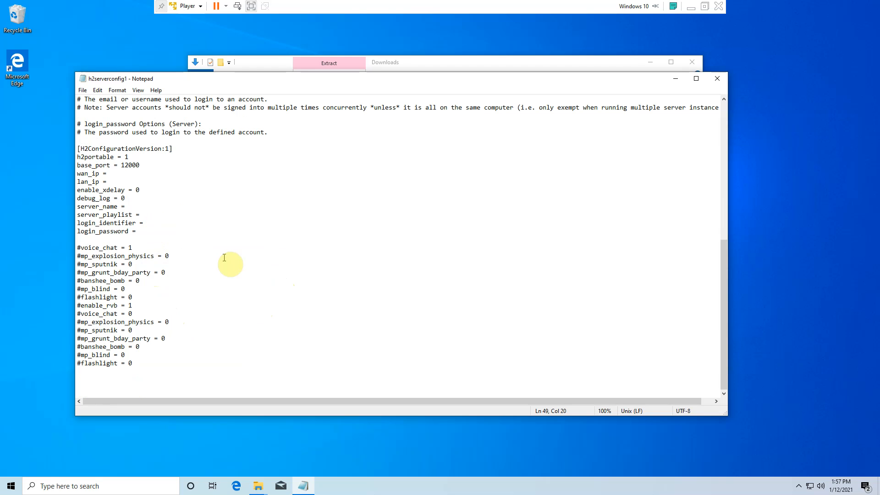
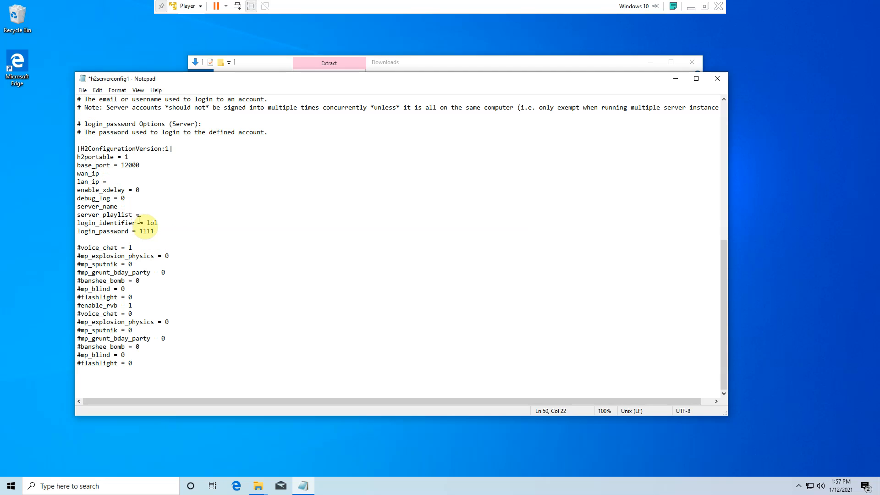
{"action": "left_click", "coordinate": [178, 224]}
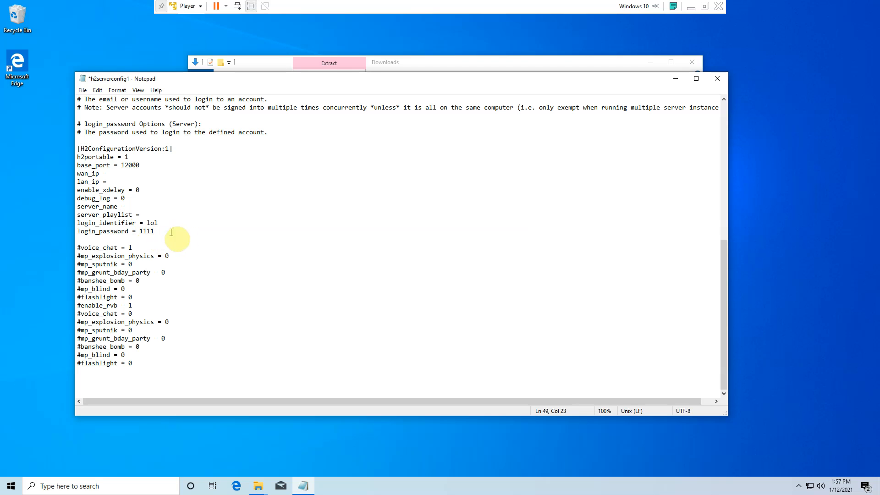
{"action": "left_click", "coordinate": [83, 91]}
{"action": "left_click", "coordinate": [115, 121]}
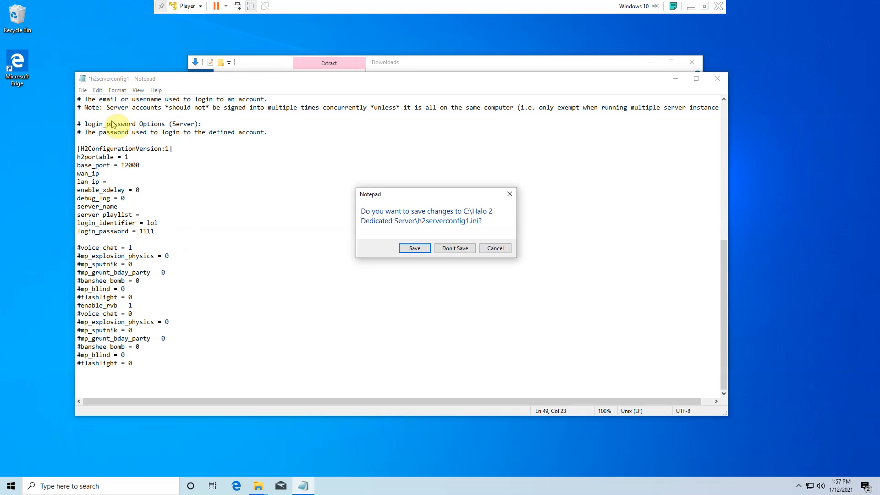
{"action": "left_click", "coordinate": [497, 248]}
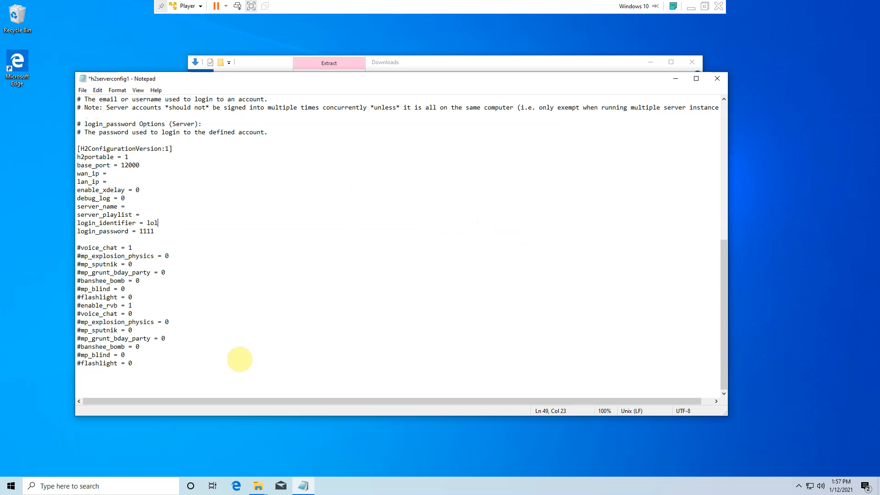
- Close the Downloads window and open the Playlists folder inside Halo 2 Dedicated Server
{"action": "left_click", "coordinate": [452, 63]}
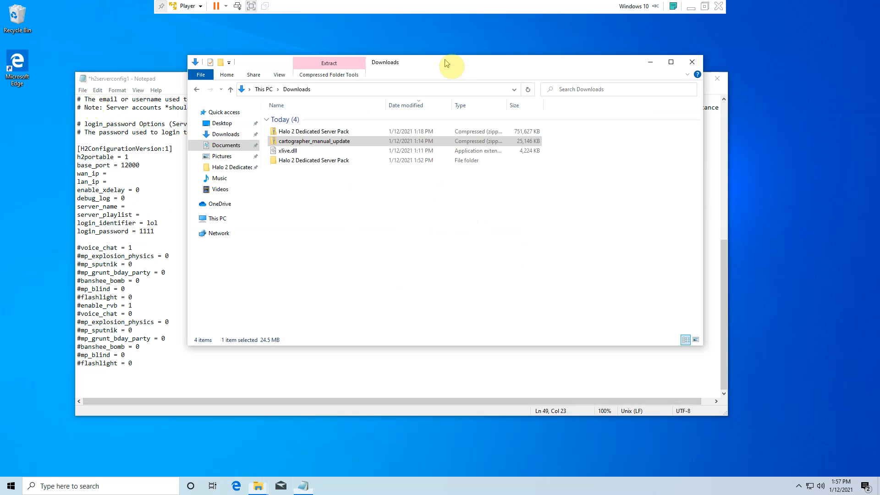
{"action": "left_click", "coordinate": [699, 66]}
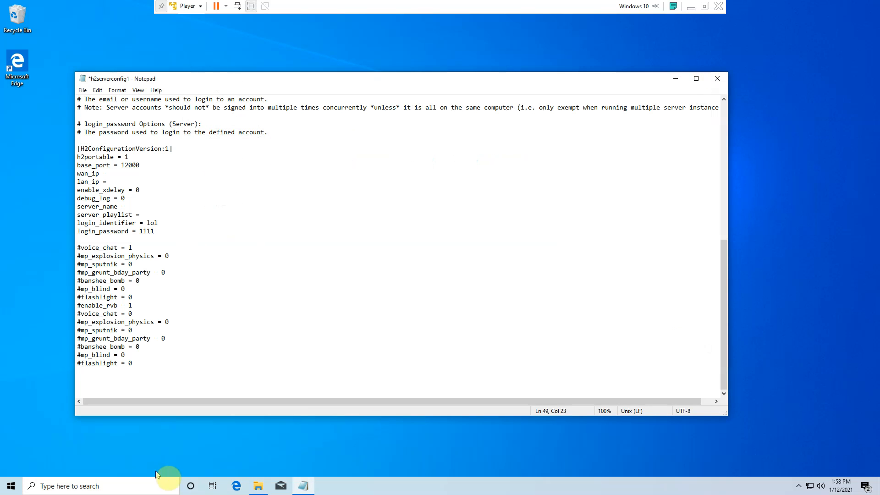
{"action": "left_click", "coordinate": [263, 487]}
{"action": "scroll", "coordinate": [347, 268], "scroll_direction": "up", "scroll_amount": 7}
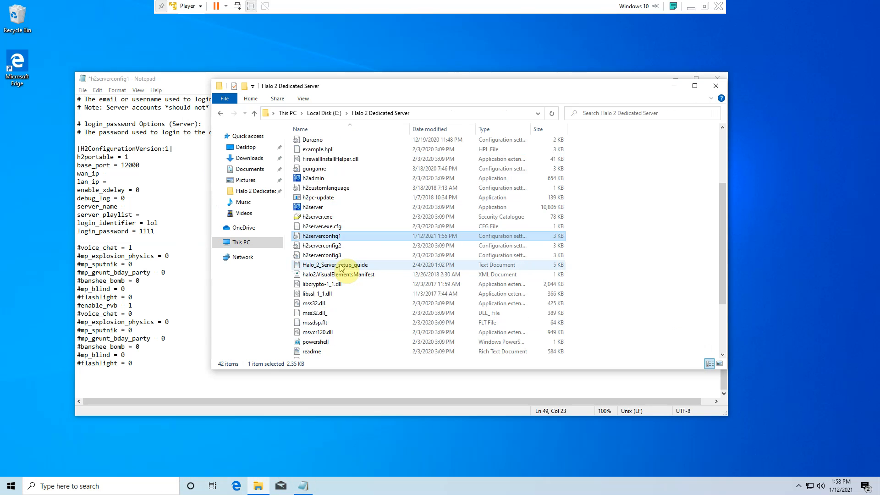
{"action": "double_click", "coordinate": [318, 182]}
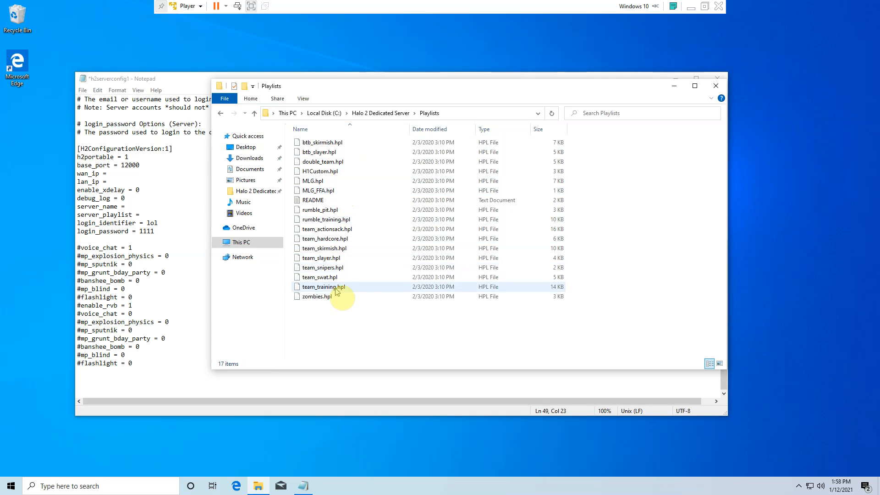
- Copy the full path of the Playlists folder that contains zombies.hpl
{"action": "left_click", "coordinate": [336, 303]}
{"action": "right_click", "coordinate": [335, 302]}
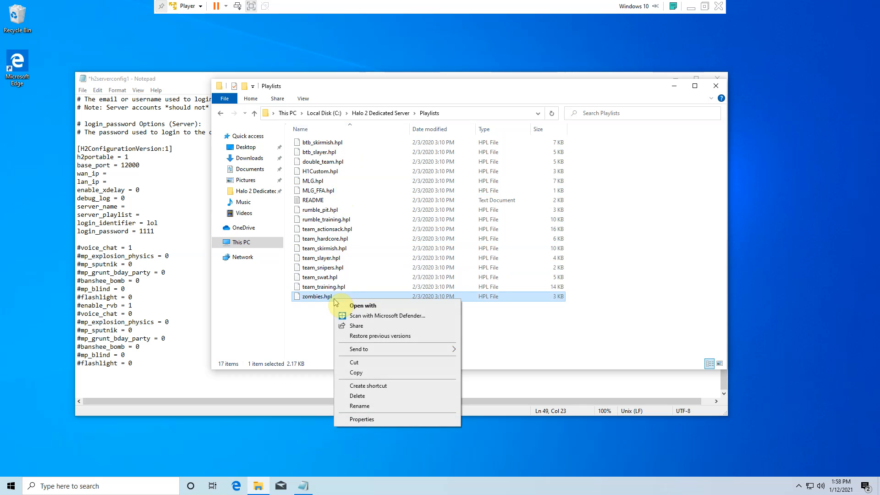
{"action": "left_click", "coordinate": [459, 112]}
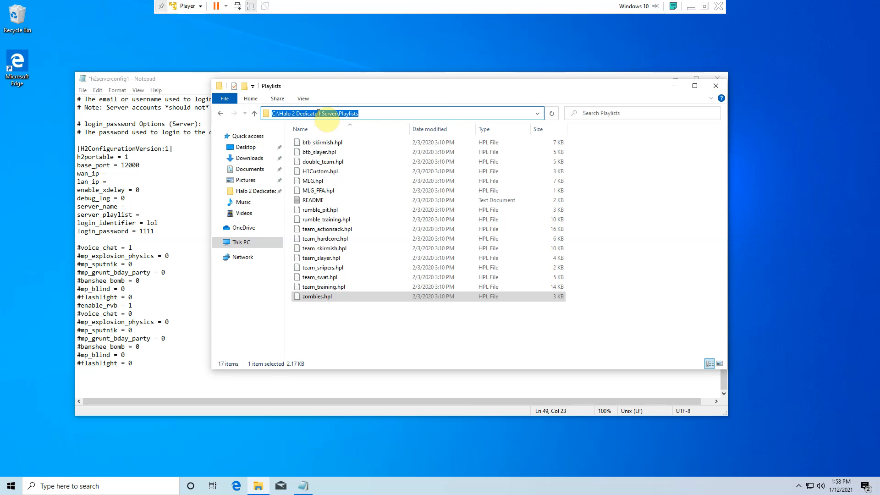
{"action": "right_click", "coordinate": [360, 115]}
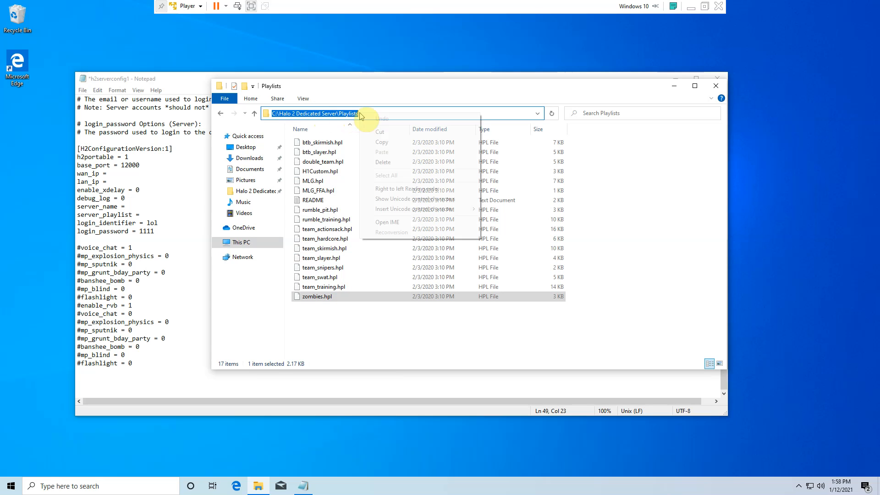
{"action": "left_click", "coordinate": [397, 146]}
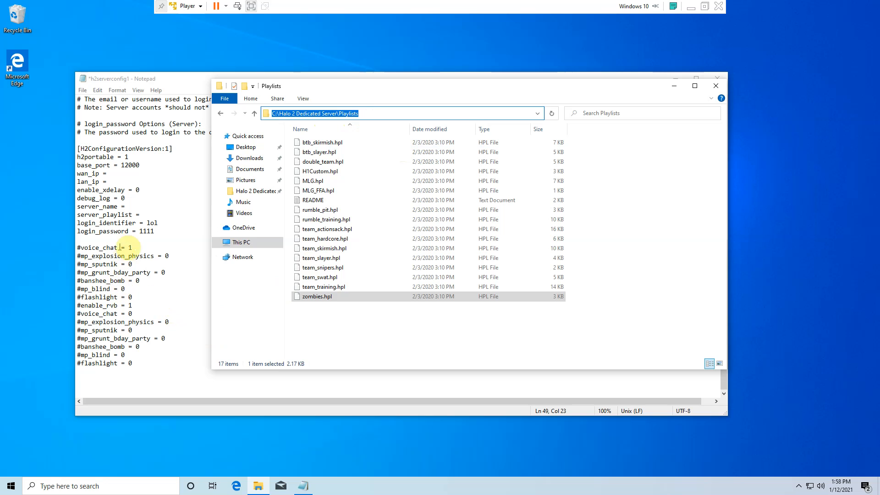
- Set server_playlist in h2serverconfig1 to C:\Halo 2 Dedicated Server\Playlists\zmobies.hpl, and save and close the file
{"action": "left_click", "coordinate": [150, 212]}
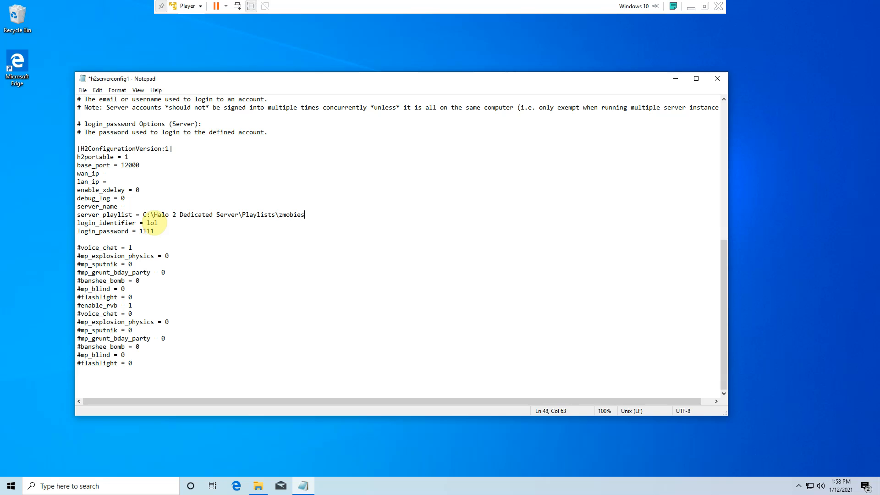
{"action": "type", "text": ".hpl"}
{"action": "left_click", "coordinate": [83, 91]}
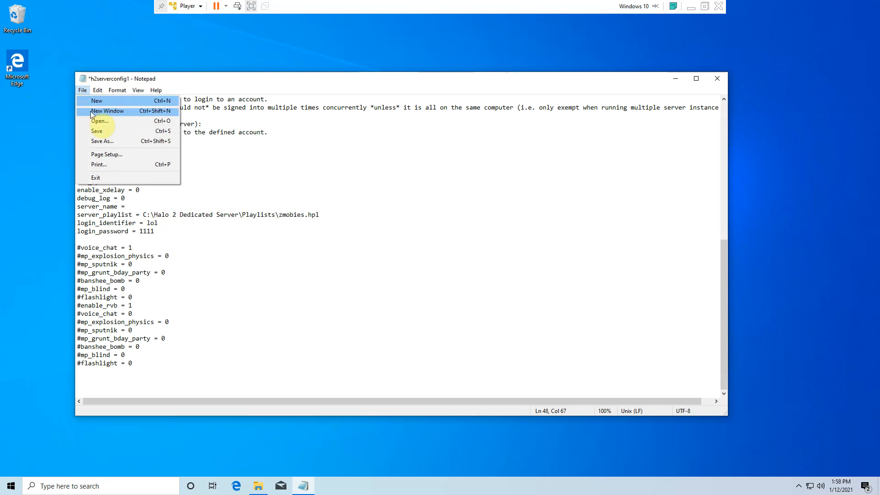
{"action": "left_click", "coordinate": [97, 131]}
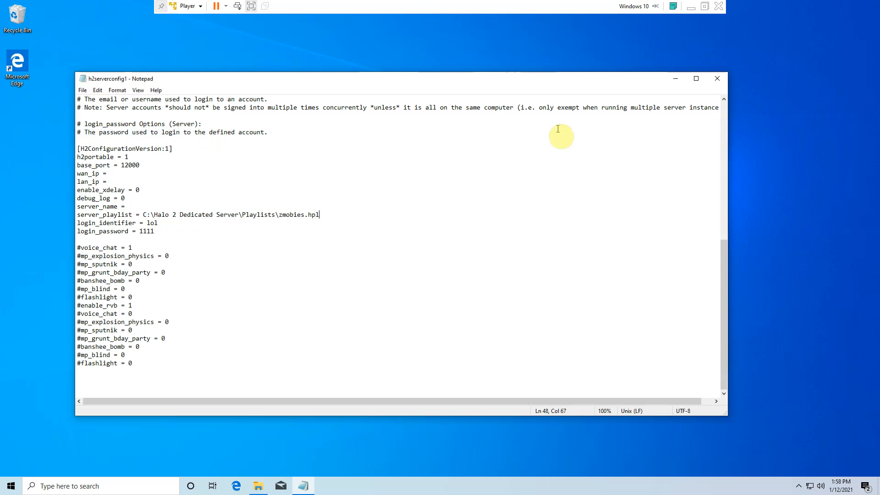
{"action": "left_click", "coordinate": [712, 81]}
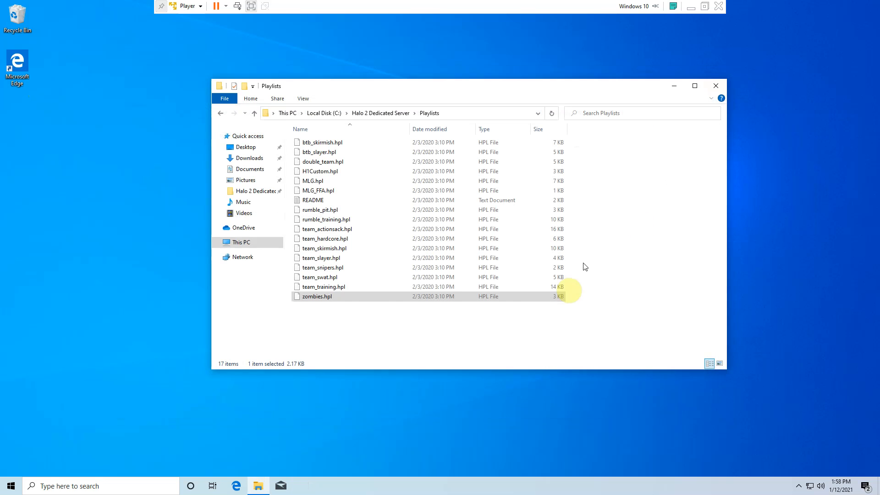
- Return to the Halo 2 Dedicated Server folder and open Downloads in a second File Explorer window
{"action": "left_click", "coordinate": [383, 115]}
{"action": "left_click", "coordinate": [255, 485]}
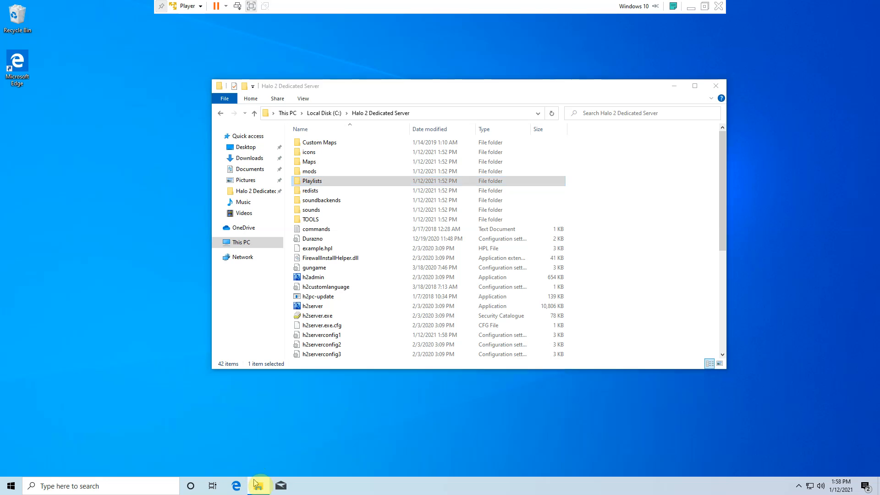
{"action": "right_click", "coordinate": [256, 484]}
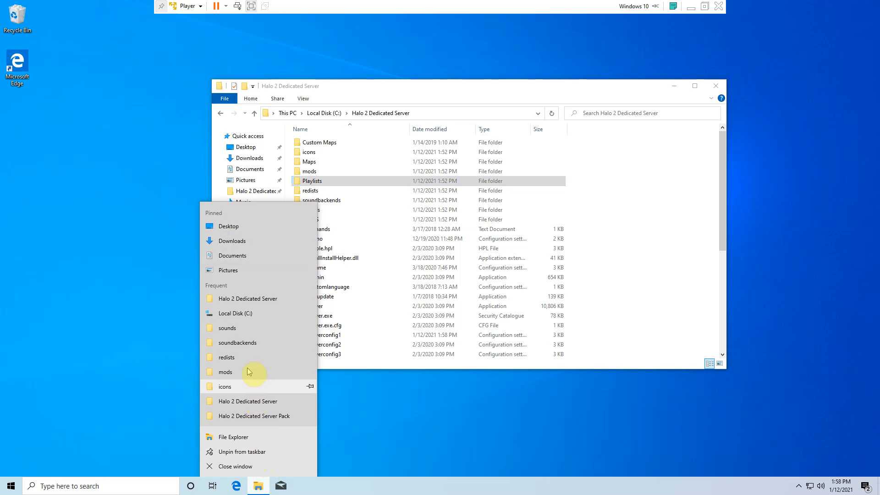
{"action": "left_click", "coordinate": [247, 438]}
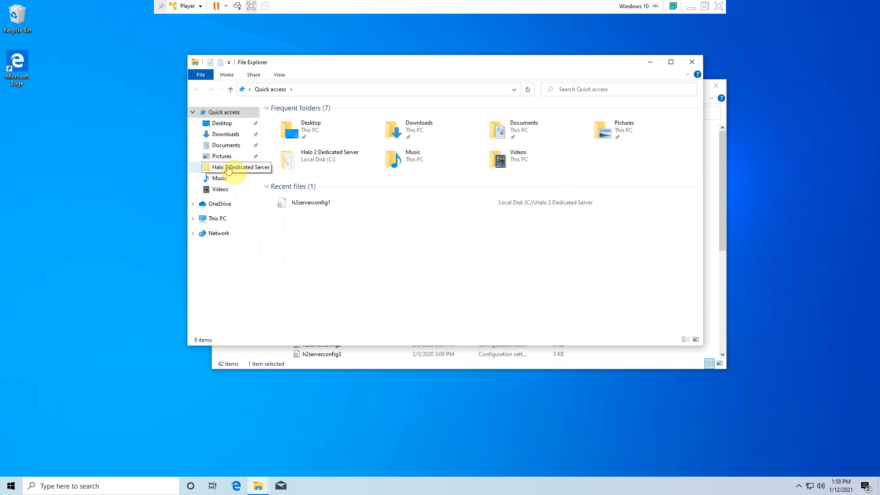
{"action": "left_click", "coordinate": [222, 218]}
{"action": "left_click", "coordinate": [329, 163]}
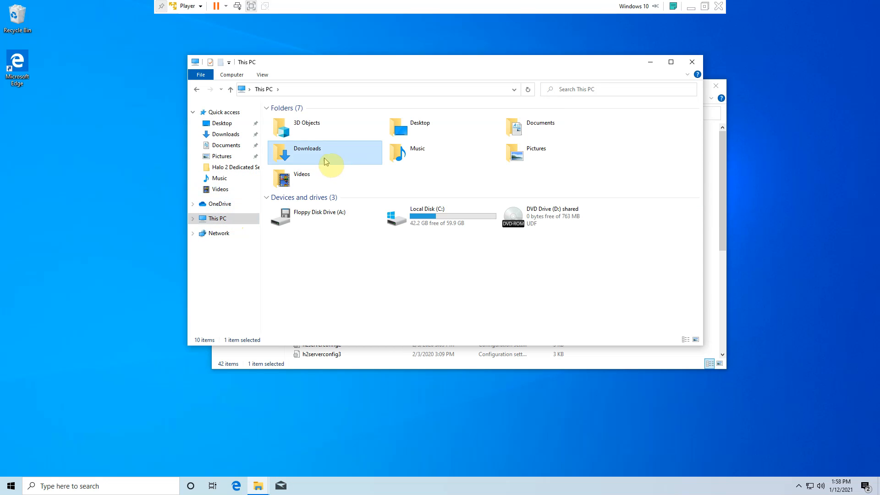
{"action": "double_click", "coordinate": [325, 161]}
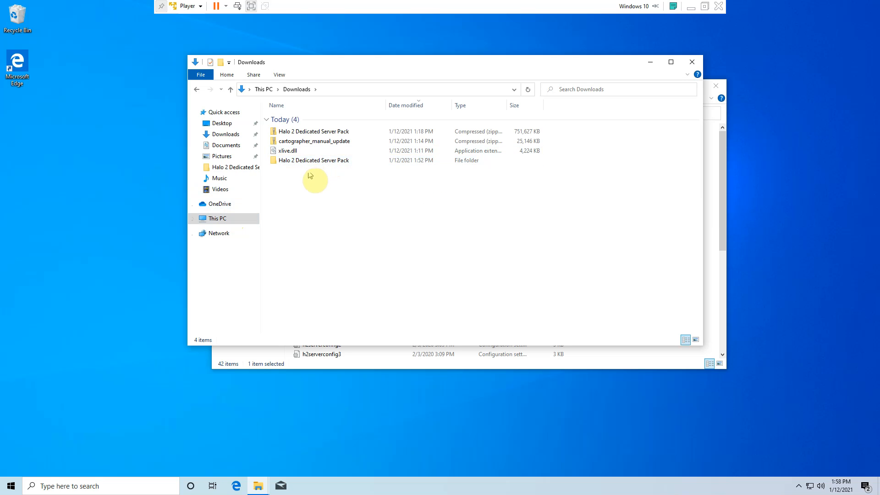
- Move xlive.dll from Downloads into the Halo 2 Dedicated Server folder, replacing the existing file, and close Downloads
{"action": "left_click", "coordinate": [310, 154]}
{"action": "left_click_drag", "start_coordinate": [486, 56], "coordinate": [223, 68]}
{"action": "left_click_drag", "start_coordinate": [417, 79], "coordinate": [145, 70]}
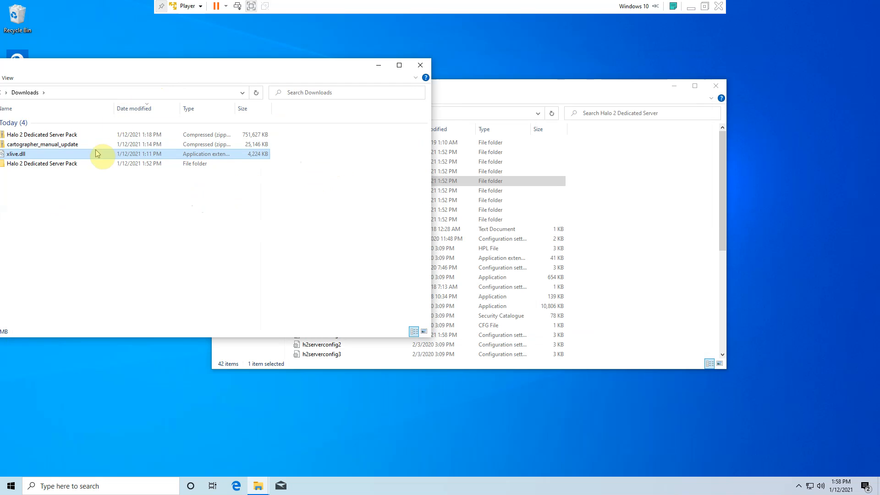
{"action": "left_click_drag", "start_coordinate": [98, 157], "coordinate": [596, 271]}
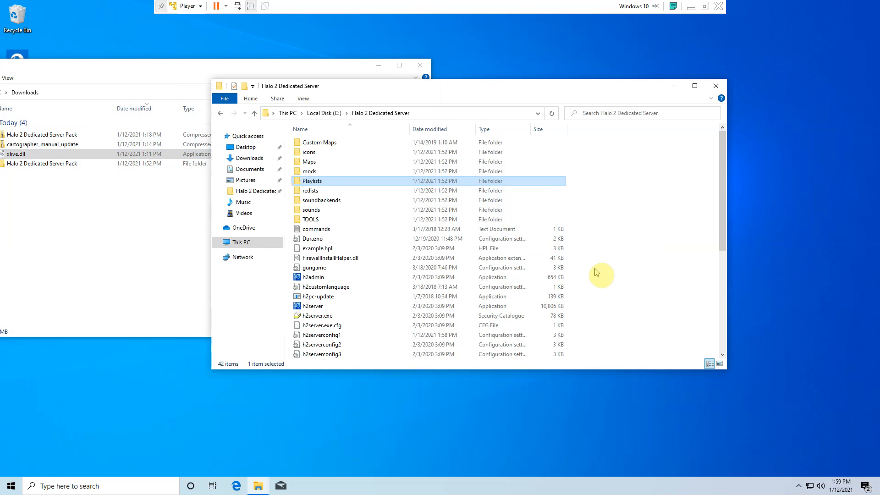
{"action": "left_click", "coordinate": [464, 170]}
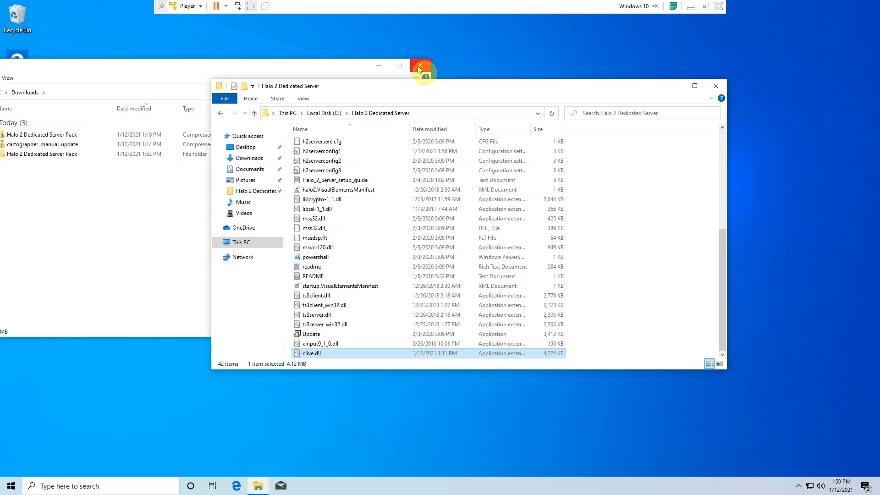
{"action": "left_click", "coordinate": [419, 68]}
- Create a new text document named h2server in the Halo 2 Dedicated Server folder
{"action": "right_click", "coordinate": [595, 235]}
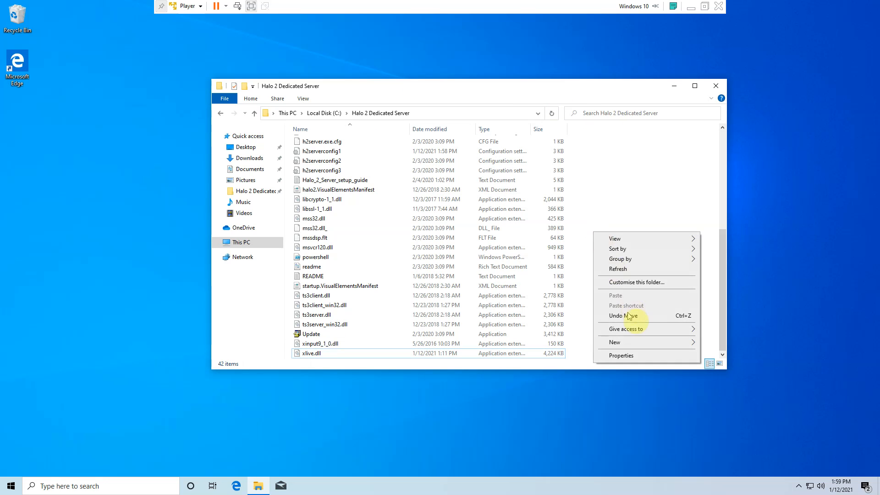
{"action": "mouse_move", "coordinate": [639, 343]}
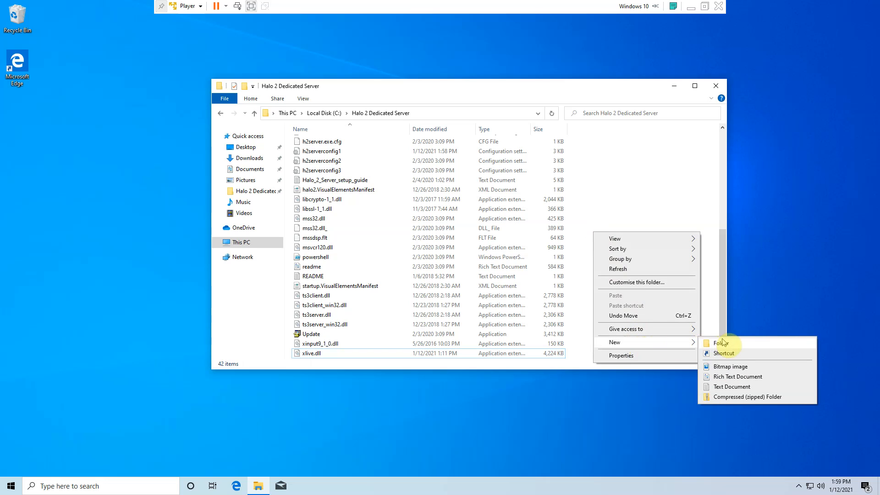
{"action": "left_click", "coordinate": [734, 387]}
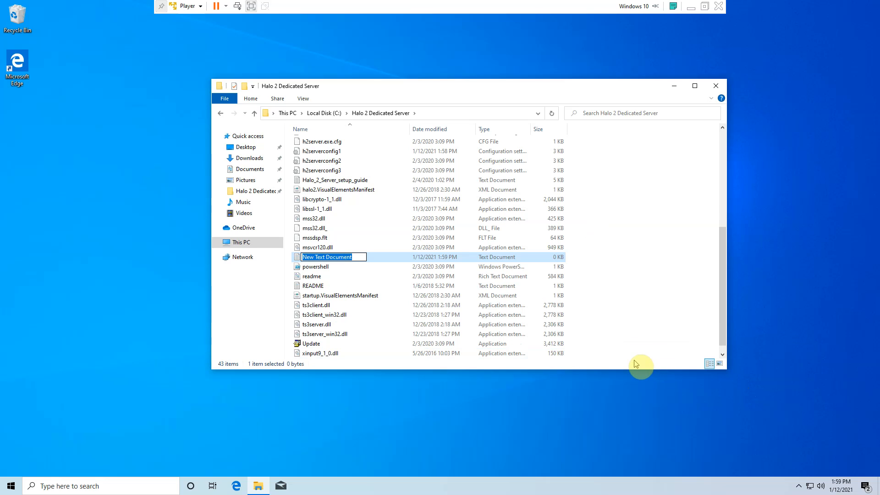
{"action": "key", "text": "BackSpace"}
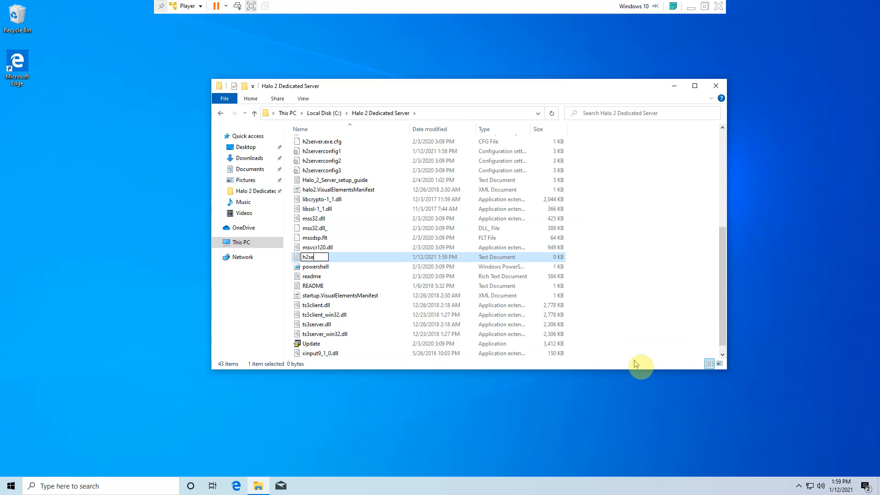
{"action": "key", "text": "Return"}
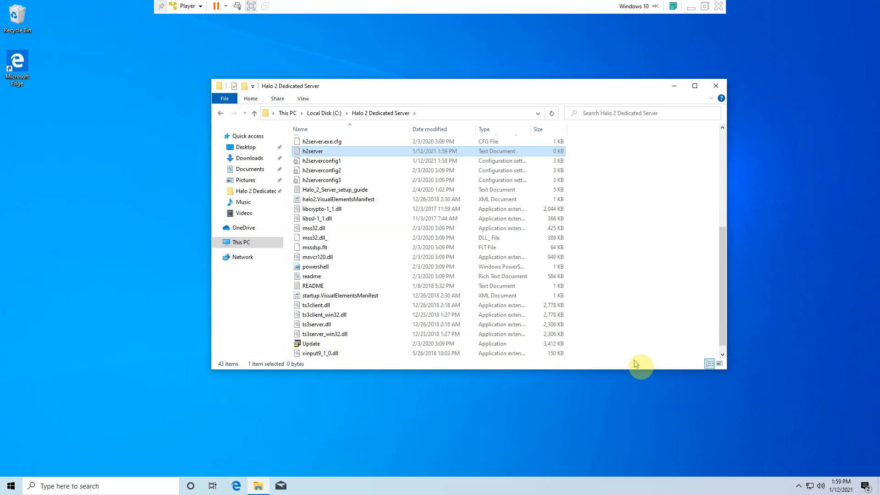
- Open the h2server text document and enter four lines: "start h2server -live", "live autosignin a", "type enter" and "type enter"
{"action": "right_click", "coordinate": [555, 155]}
{"action": "left_click", "coordinate": [591, 183]}
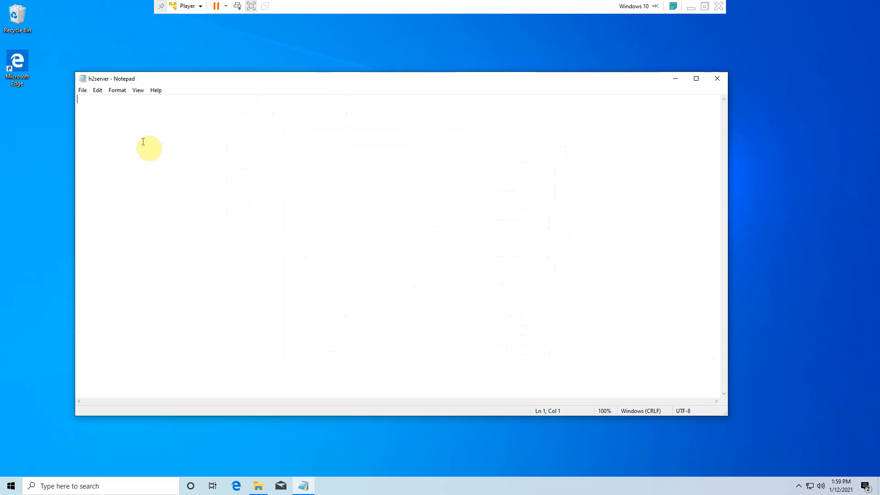
{"action": "type", "text": "start h2server -live"}
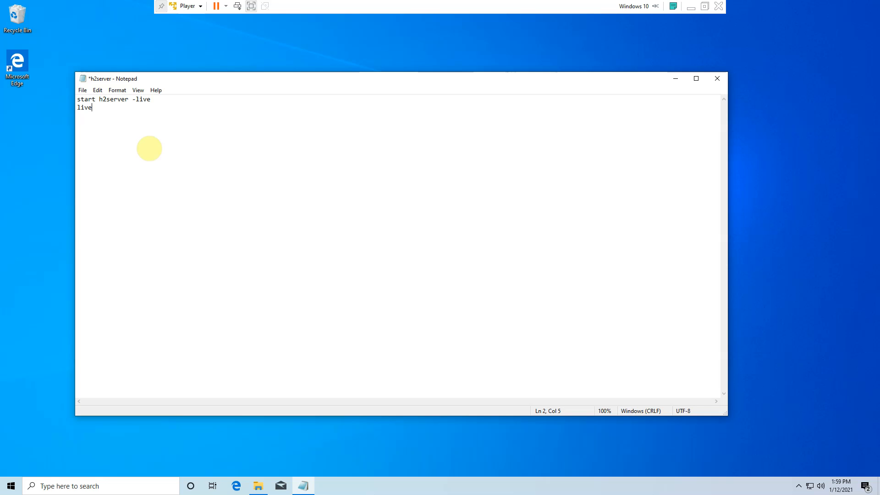
{"action": "type", "text": "a"}
{"action": "type", "text": "utosigm"}
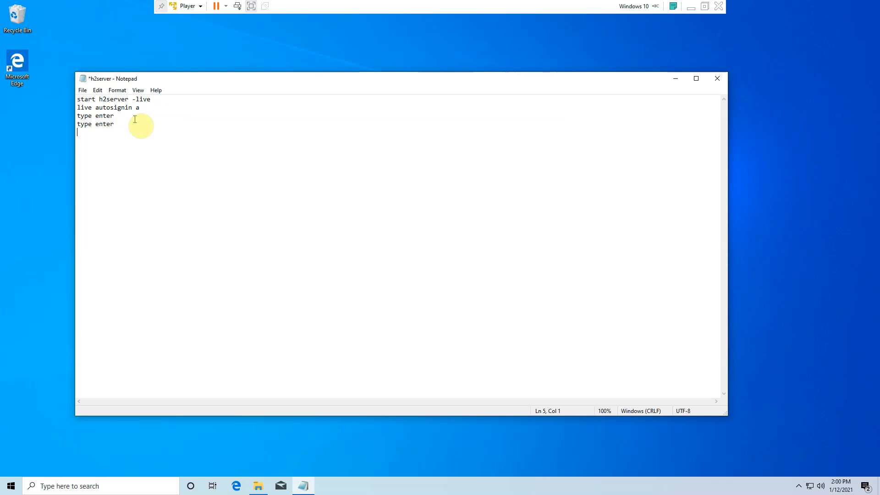
- Remove the trailing blank line from the h2server text document, save it and close it
{"action": "left_click", "coordinate": [84, 91]}
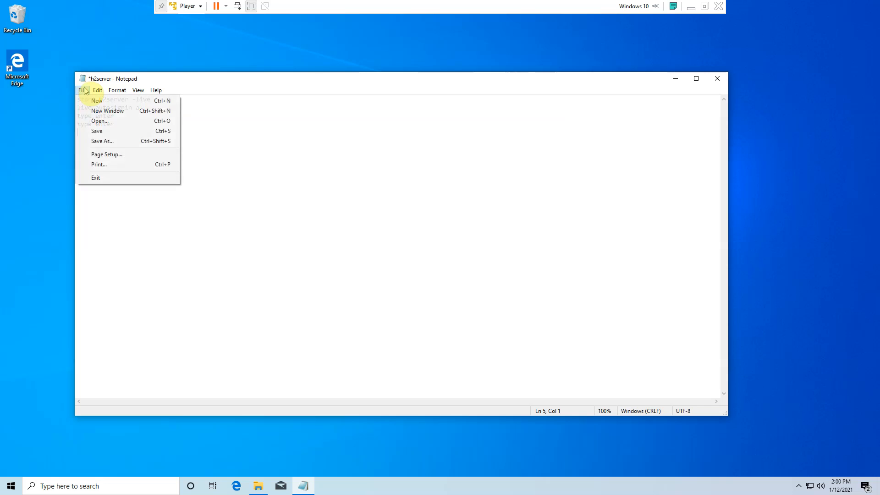
{"action": "left_click", "coordinate": [215, 125]}
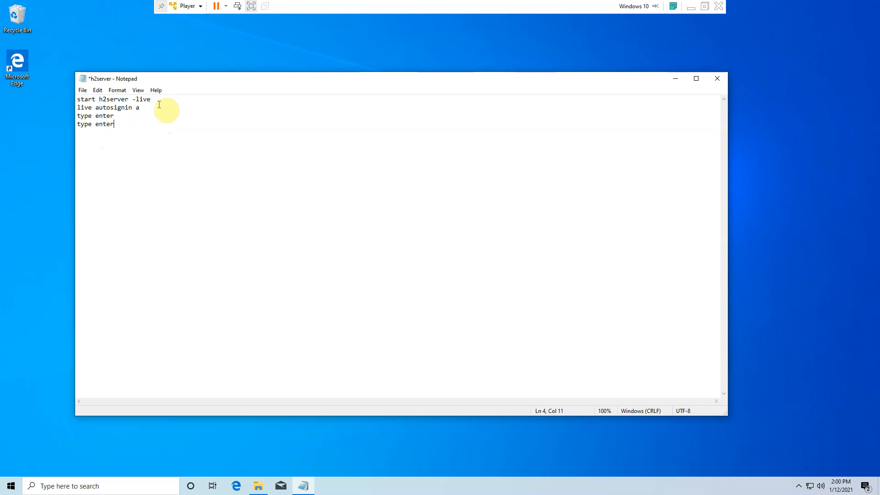
{"action": "left_click", "coordinate": [83, 90]}
{"action": "left_click", "coordinate": [99, 132]}
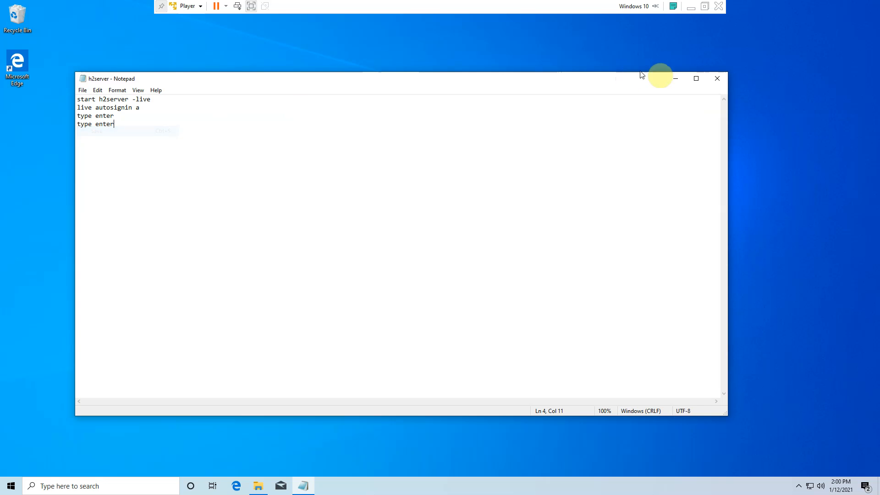
{"action": "left_click", "coordinate": [718, 78]}
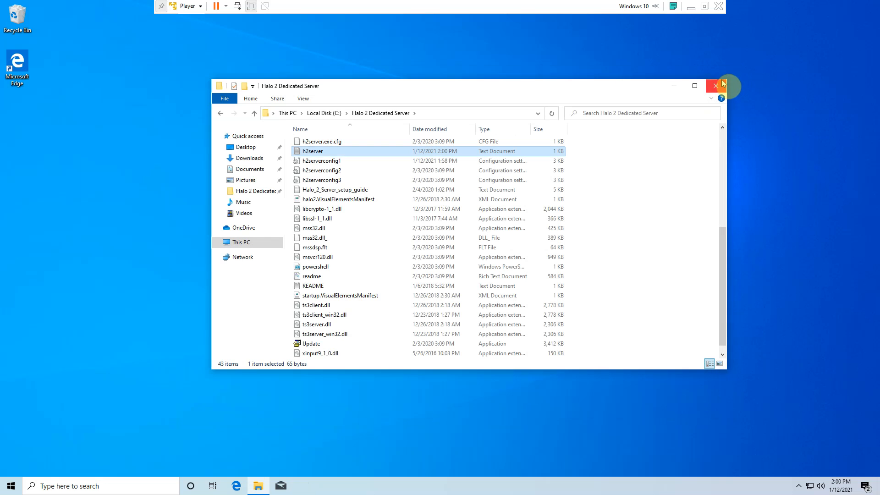
- Reopen the h2server text document and start saving a copy with All Files as the file type
{"action": "right_click", "coordinate": [475, 154]}
{"action": "left_click", "coordinate": [498, 181]}
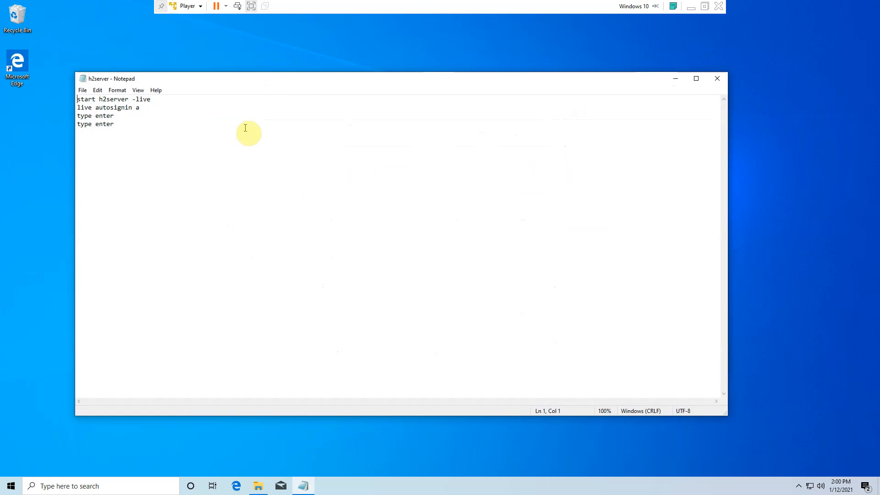
{"action": "left_click", "coordinate": [82, 90]}
{"action": "left_click", "coordinate": [102, 141]}
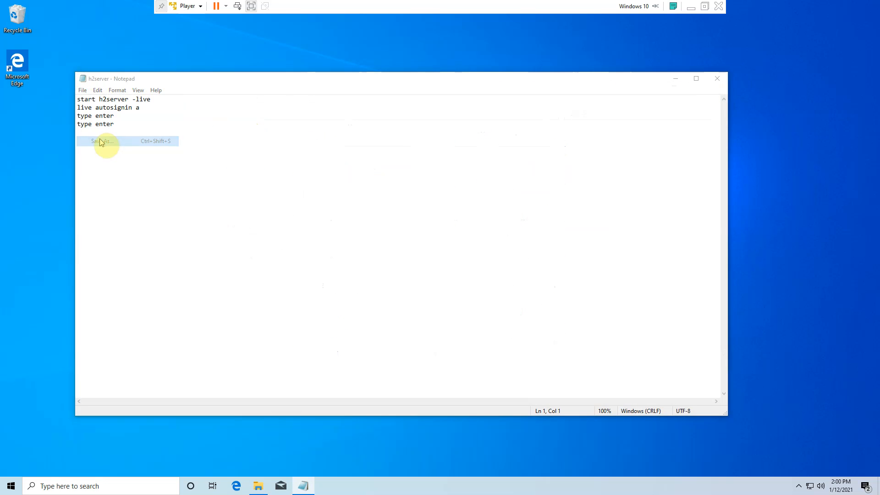
{"action": "left_click", "coordinate": [312, 304]}
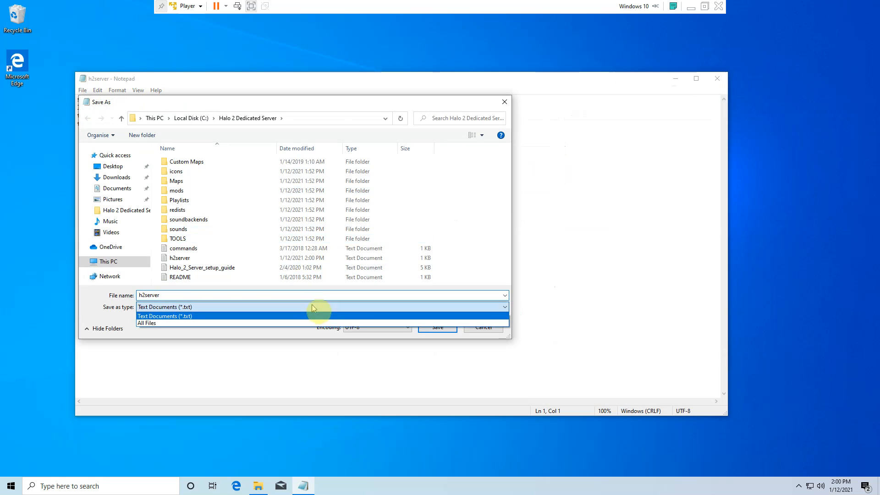
{"action": "left_click", "coordinate": [303, 328]}
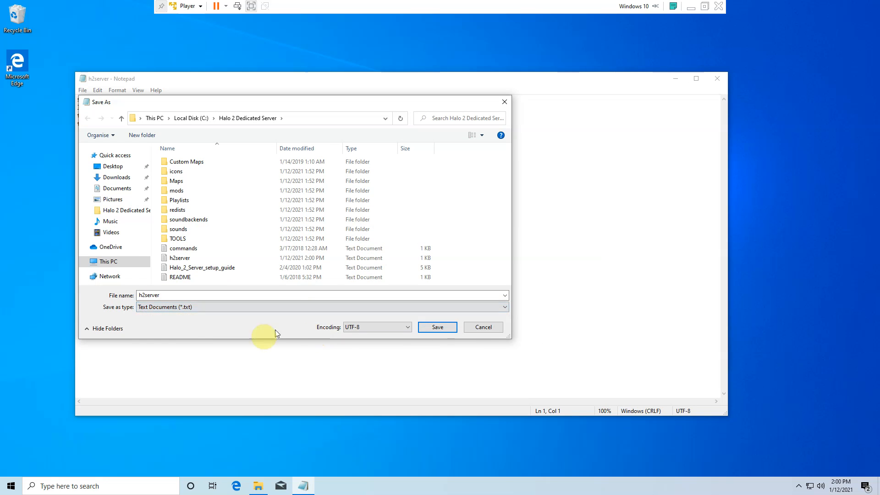
{"action": "left_click", "coordinate": [226, 309]}
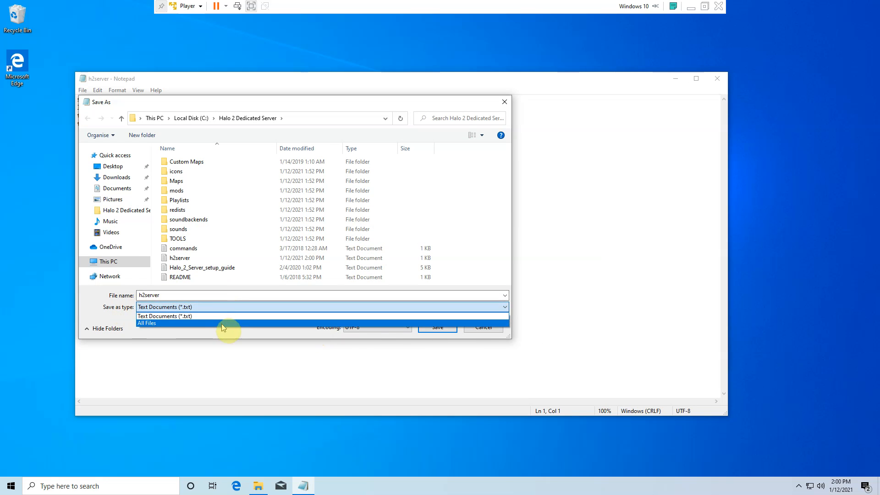
{"action": "left_click", "coordinate": [221, 324]}
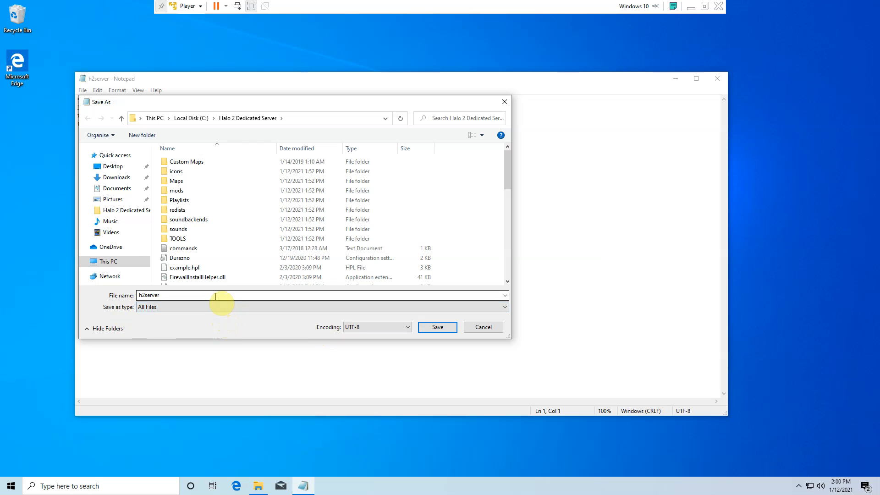
- Save the copy as h2server.bat in the Halo 2 Dedicated Server folder and close the document
{"action": "double_click", "coordinate": [215, 296]}
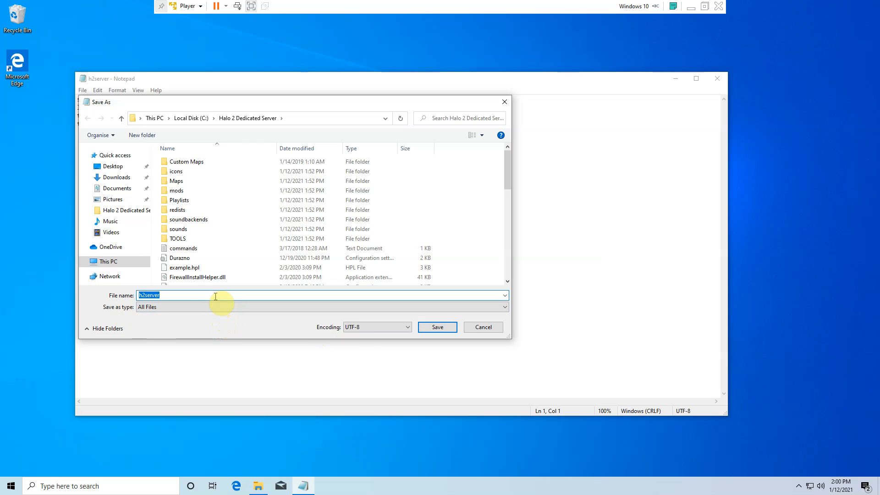
{"action": "left_click", "coordinate": [217, 296]}
{"action": "type", "text": ".bat"}
{"action": "key", "text": "Return"}
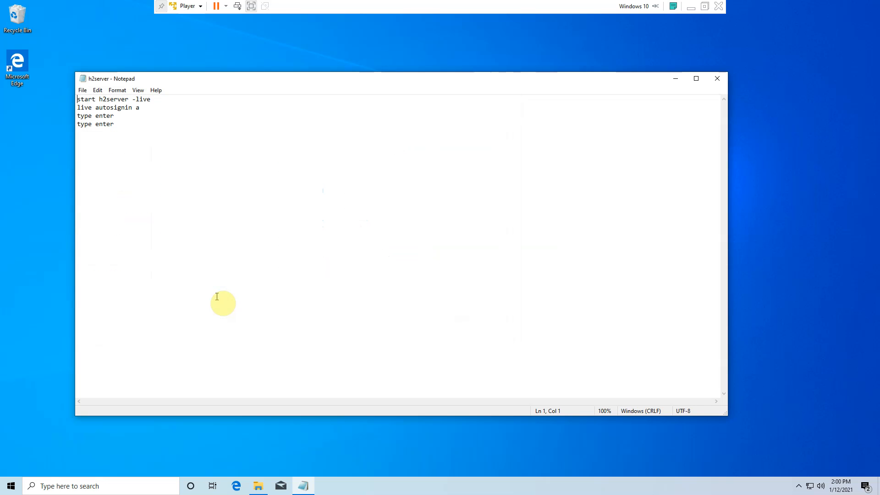
{"action": "left_click", "coordinate": [718, 79]}
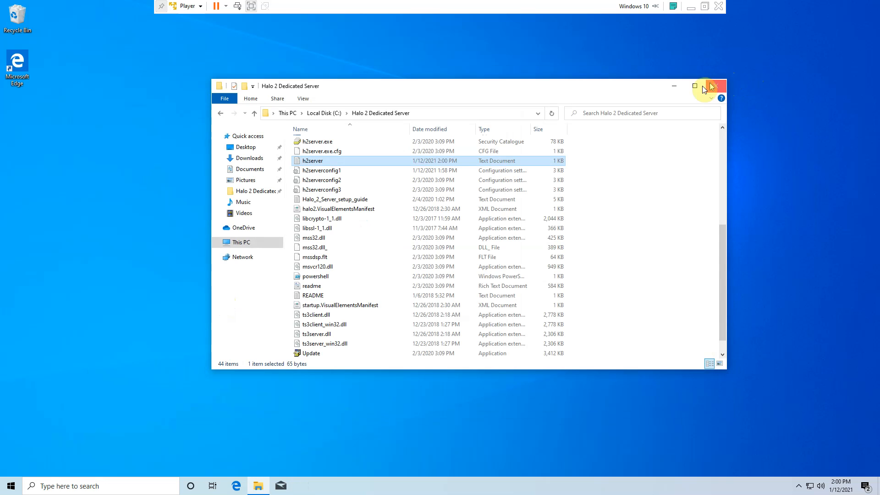
- Delete the h2server text document, keeping the batch file
{"action": "right_click", "coordinate": [402, 164]}
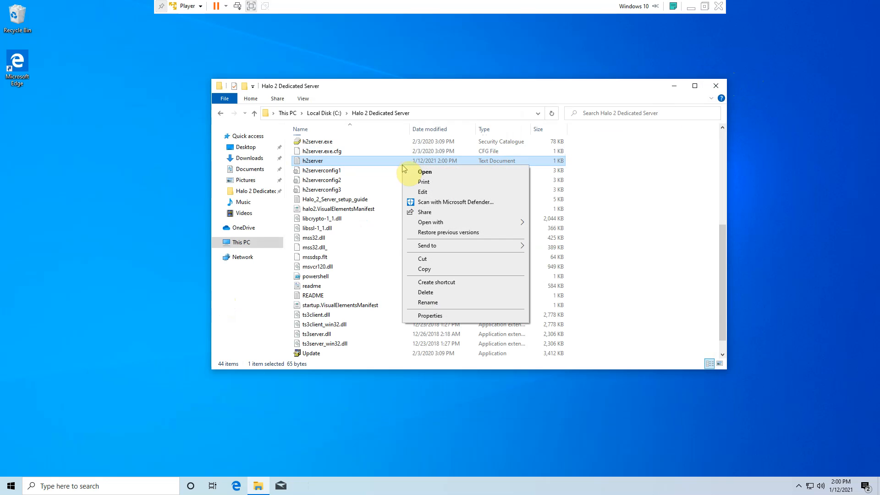
{"action": "left_click", "coordinate": [446, 293]}
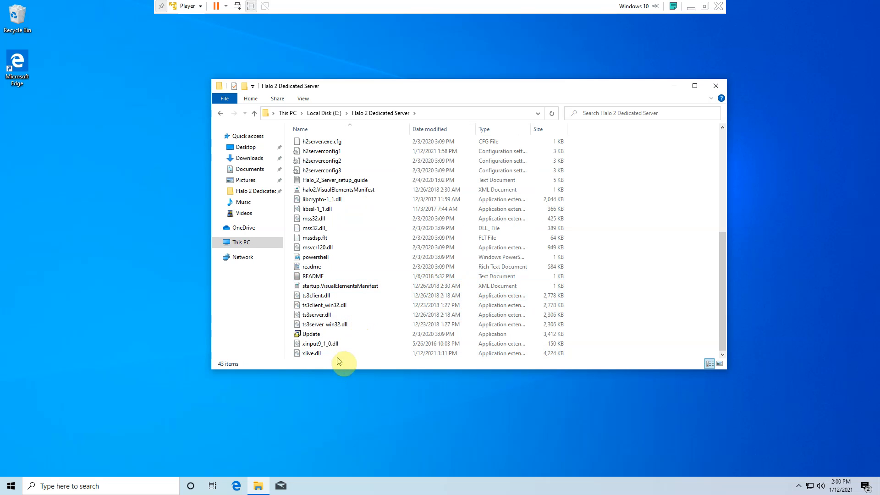
- Launch the h2server batch file, run "live autosignin a" in the server console, submit both password prompts, and run "status"
{"action": "scroll", "coordinate": [302, 316], "scroll_direction": "up", "scroll_amount": 4}
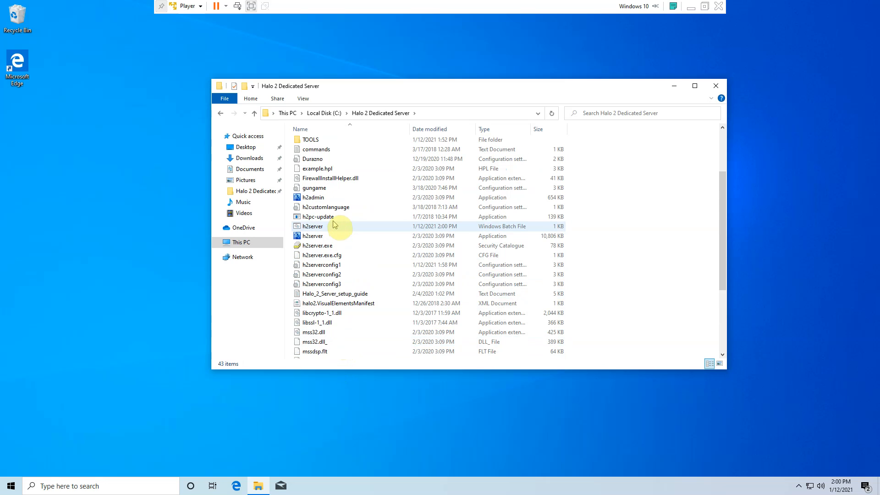
{"action": "double_click", "coordinate": [333, 229]}
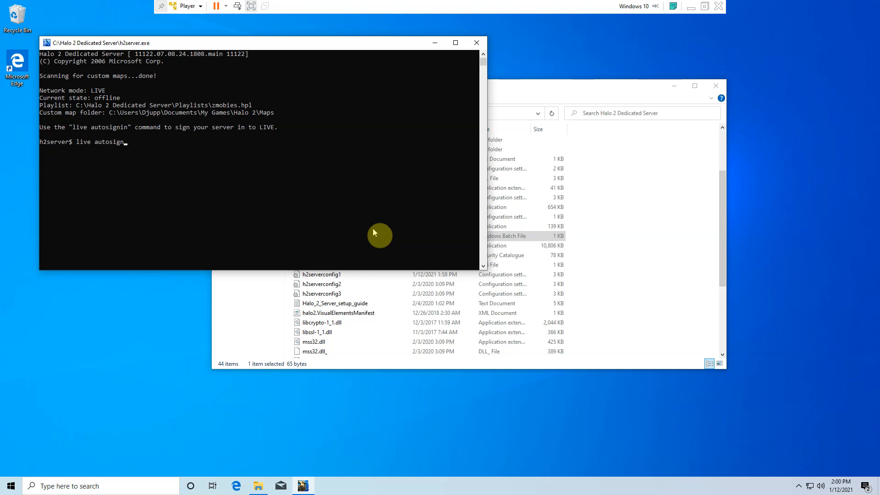
{"action": "key", "text": "Return"}
{"action": "key", "text": "Return"}
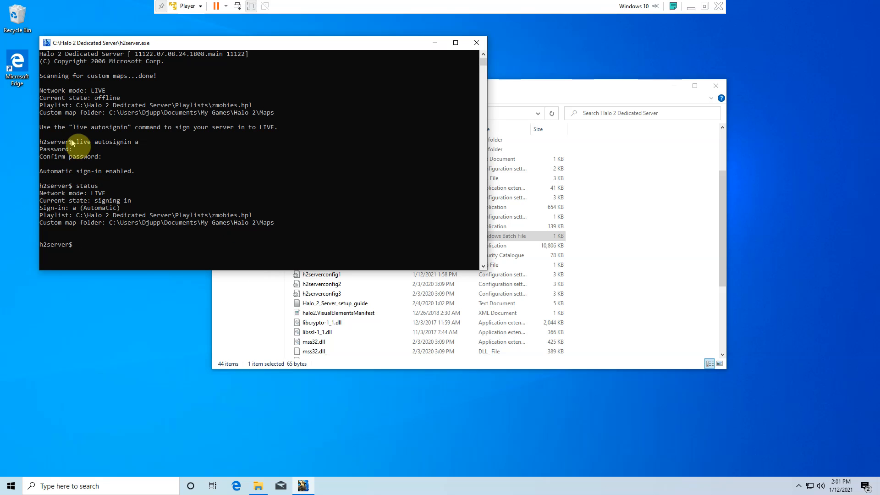
{"action": "left_click_drag", "start_coordinate": [239, 49], "coordinate": [582, 98]}
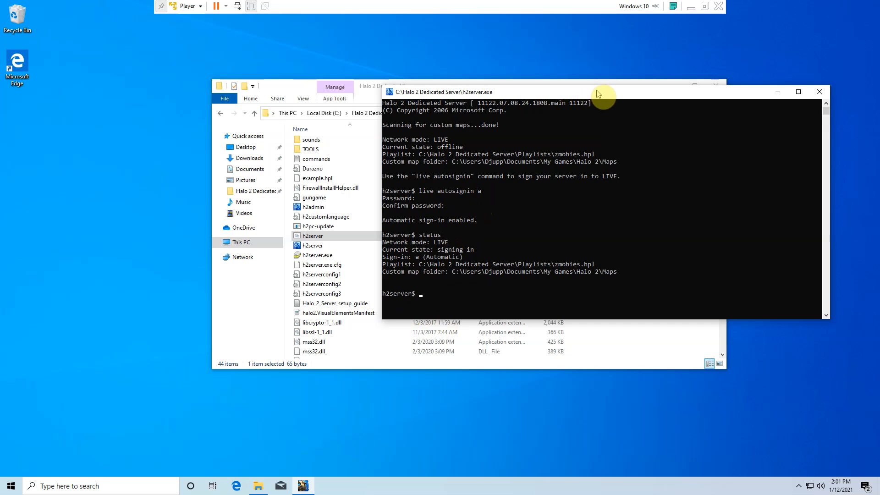
{"action": "left_click_drag", "start_coordinate": [610, 94], "coordinate": [333, 39]}
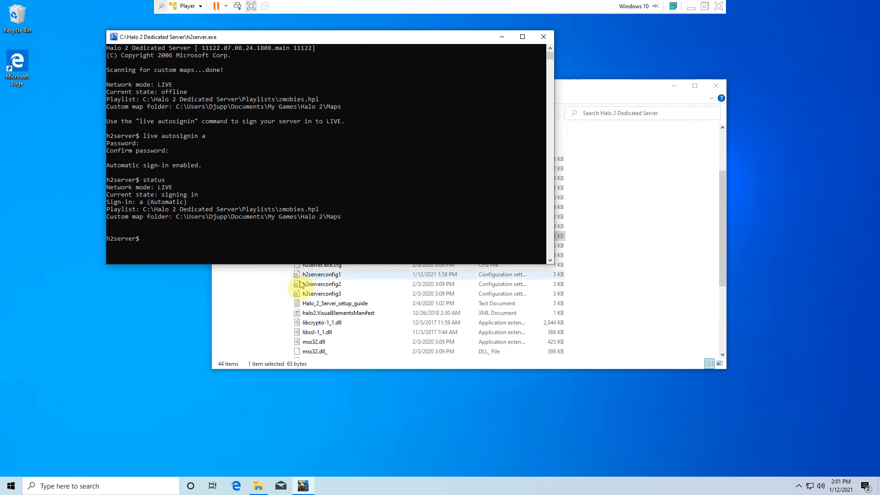